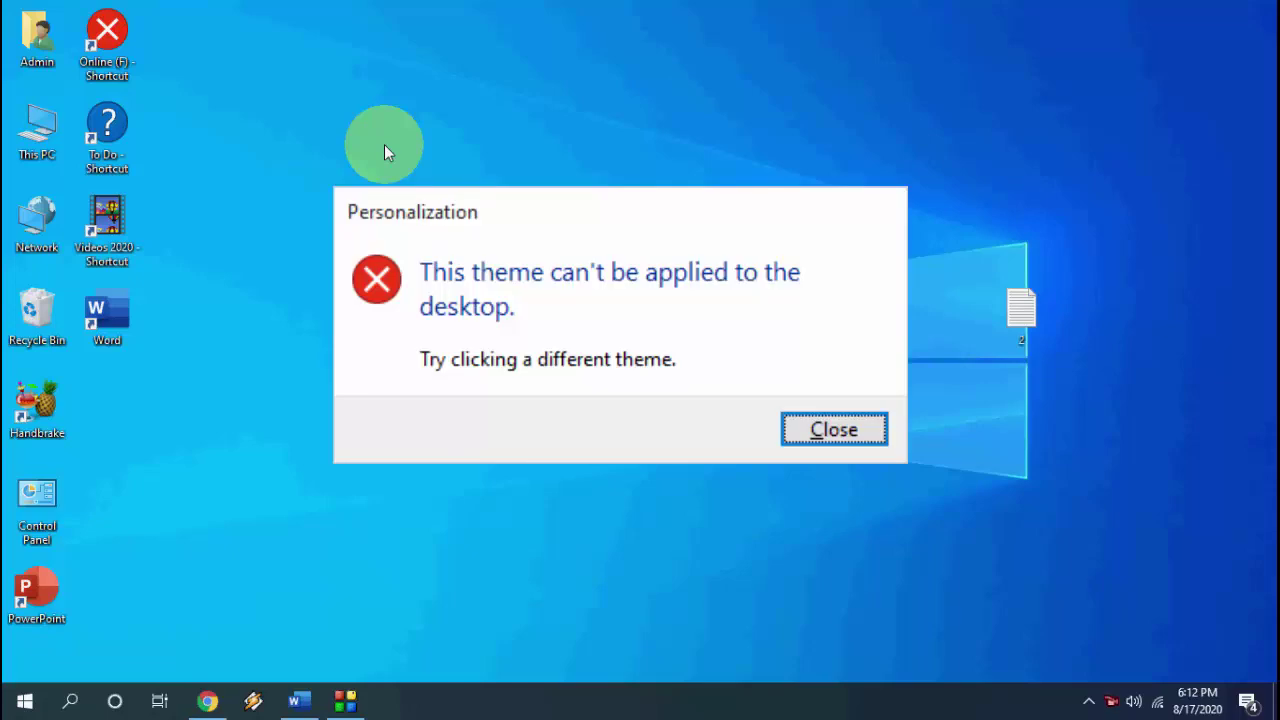
Dismiss the Personalization error saying this theme can't be applied to the desktop
key(Return)
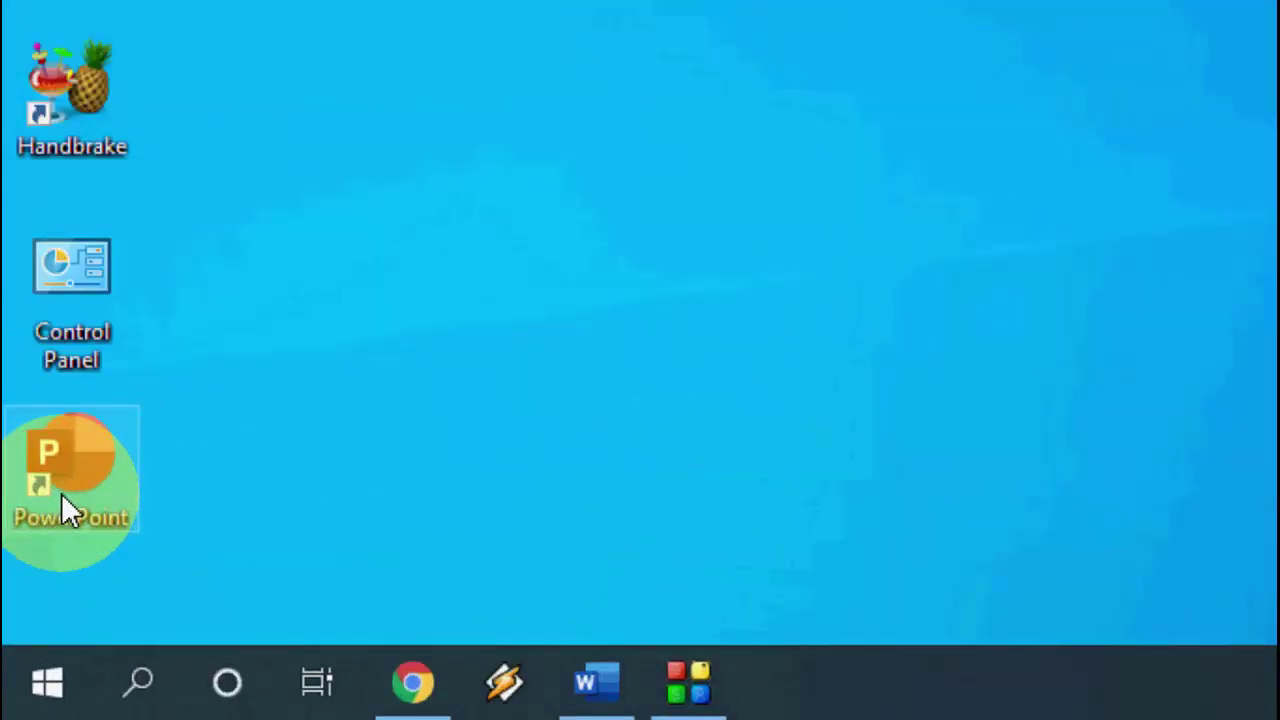
Go to the AppData\Roaming\Microsoft\Windows\Themes folder via Run and %appdata%
key(super+r)
click(335, 447)
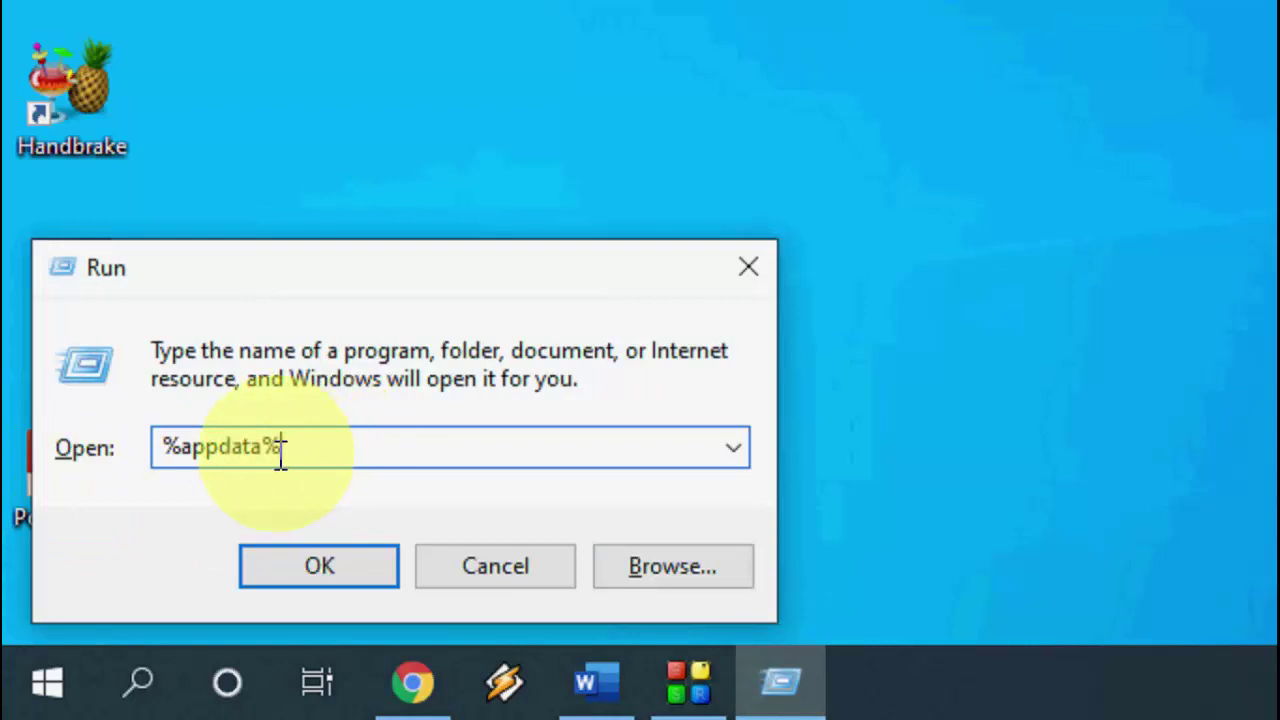
click(310, 572)
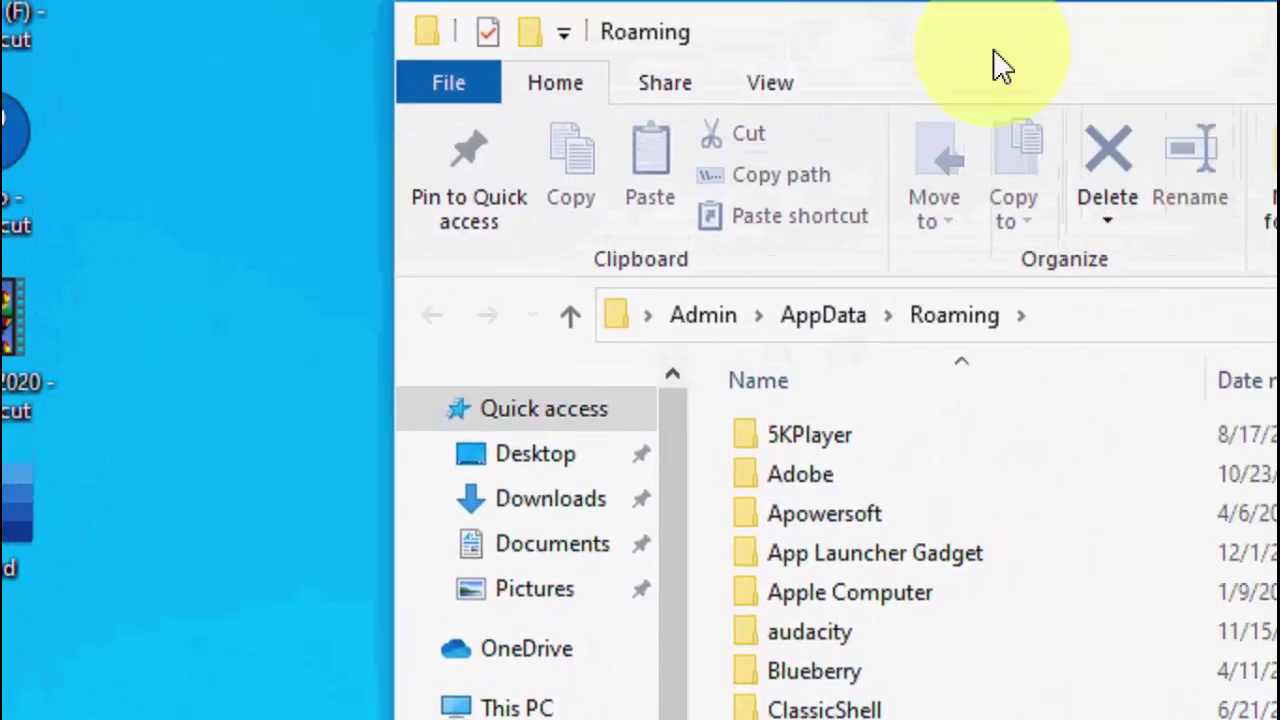
text(mi)
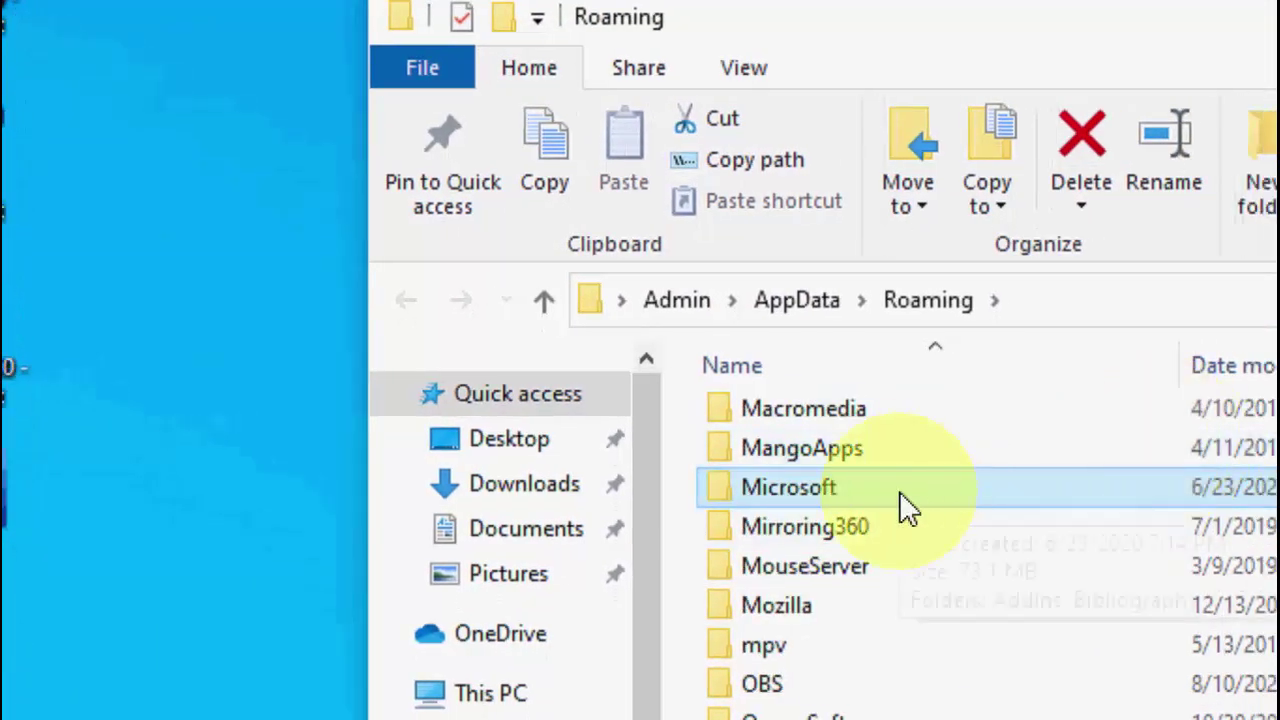
double_click(899, 491)
scroll(937, 608, down, 3)
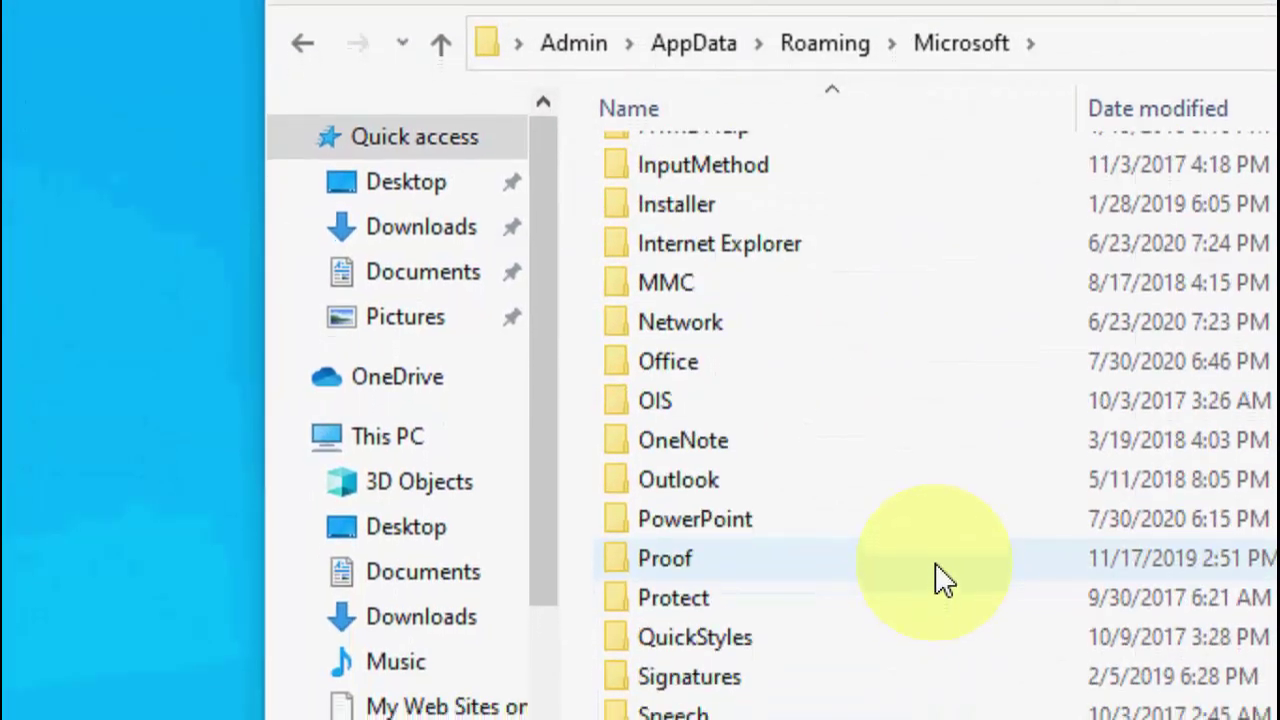
click(937, 548)
text(w)
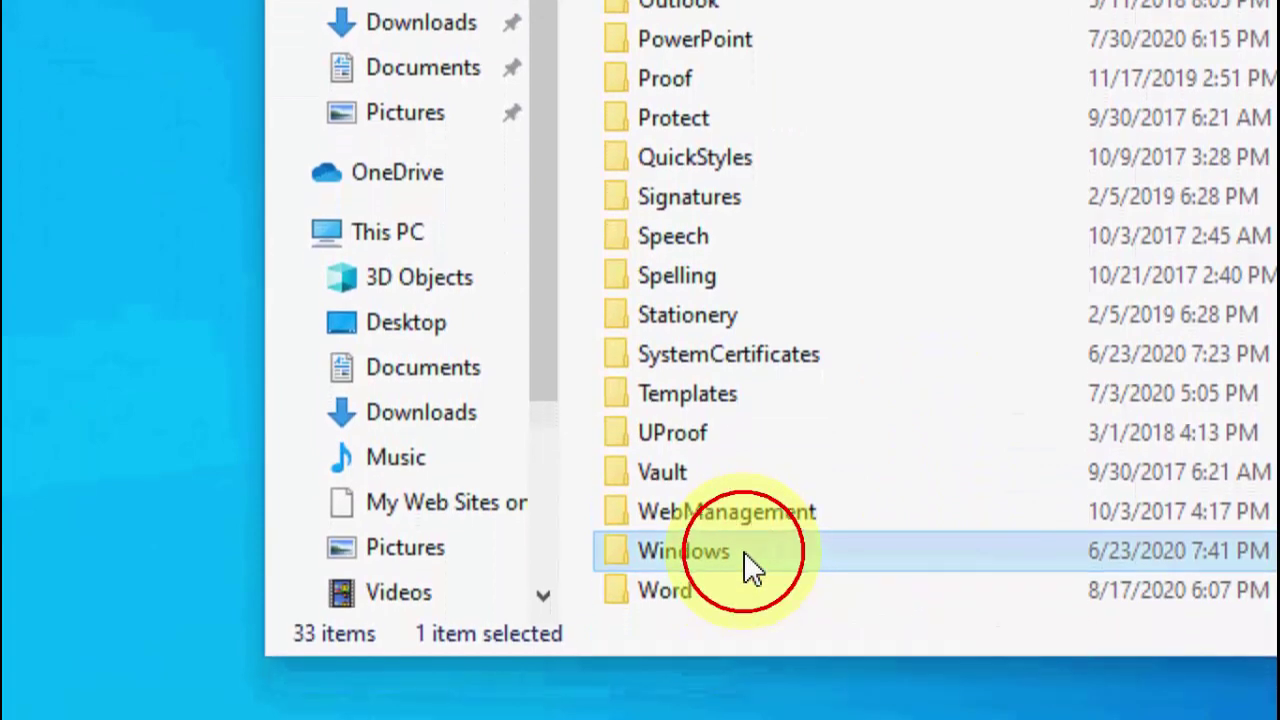
double_click(750, 572)
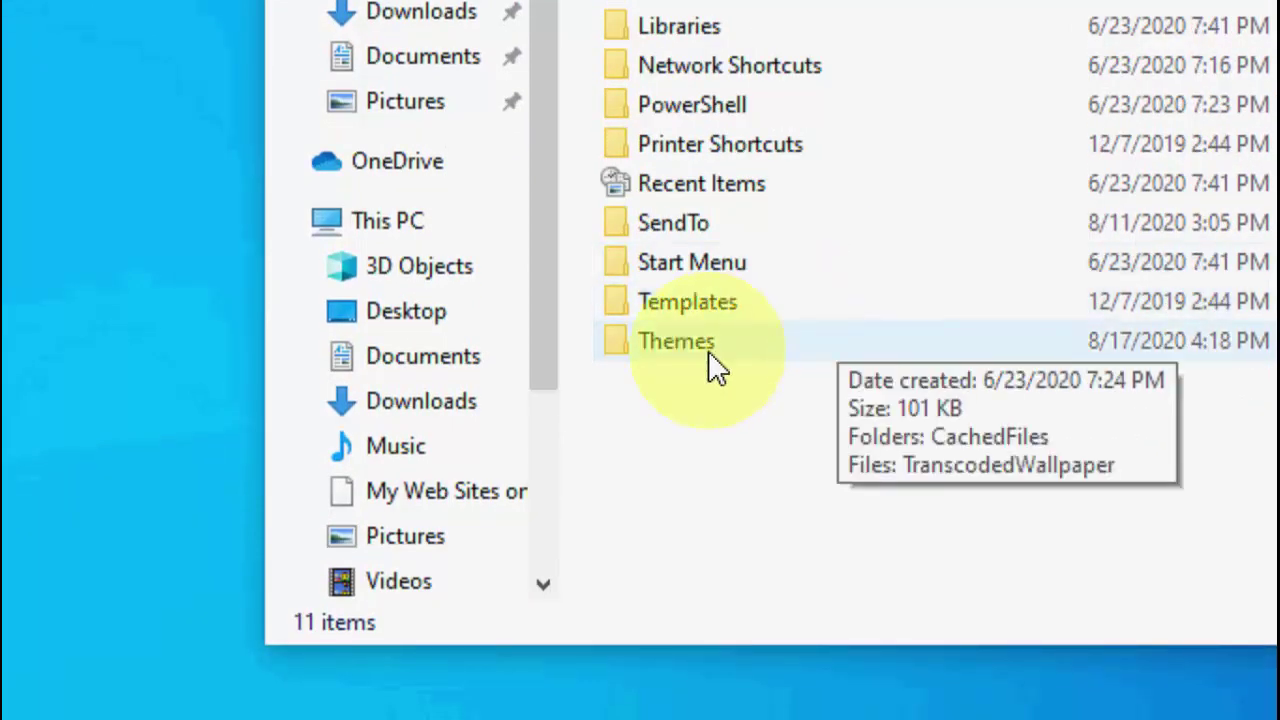
double_click(710, 352)
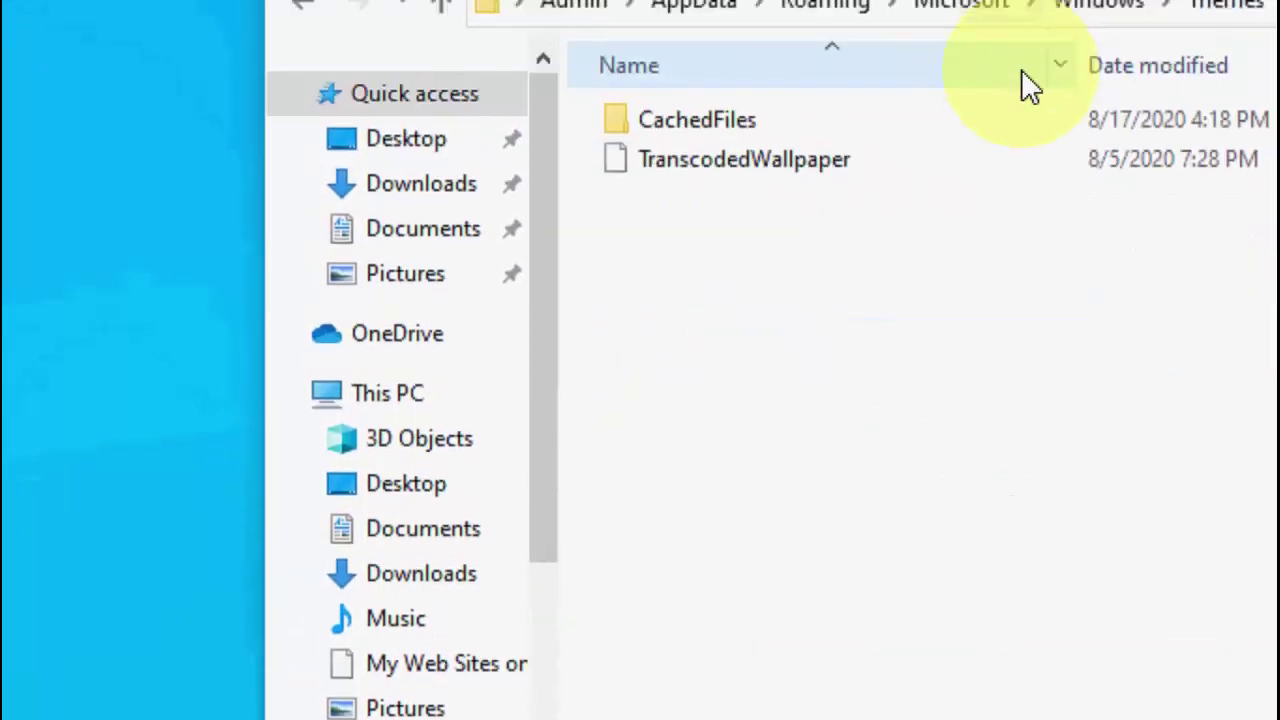
Rename the TranscodedWallpaper file to TranscodedWallpaper.Old
click(740, 185)
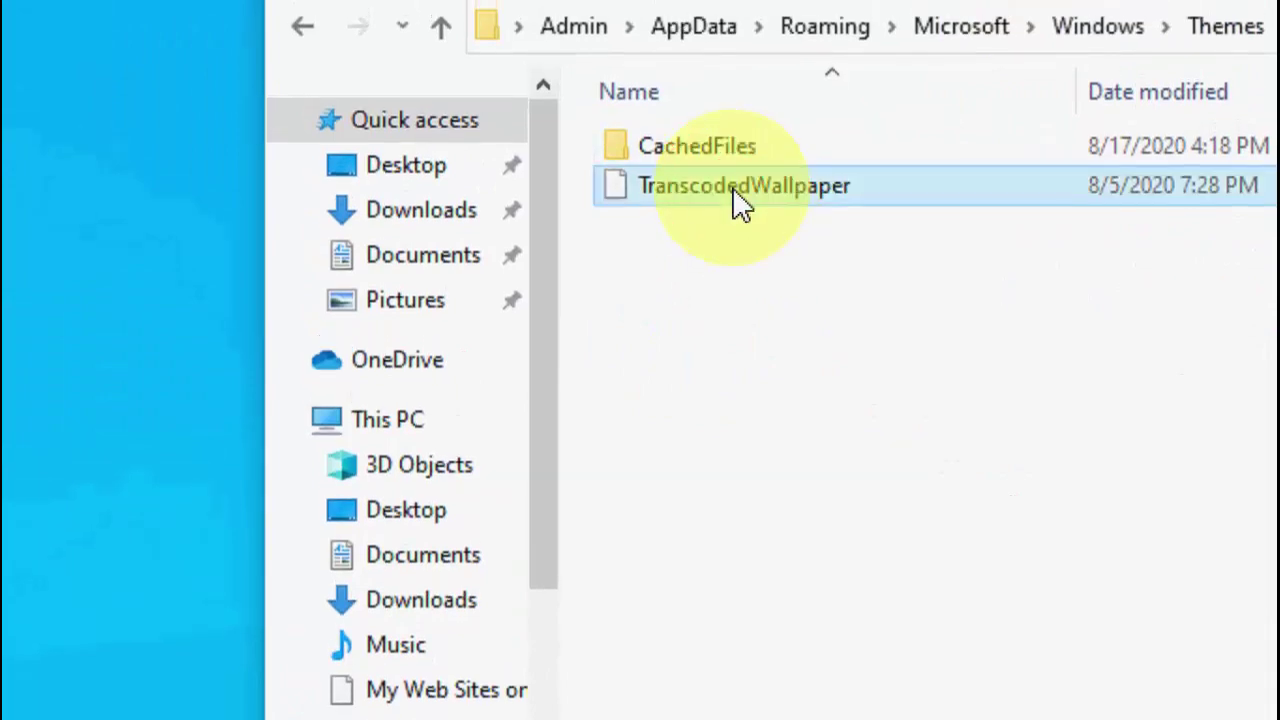
right_click(737, 200)
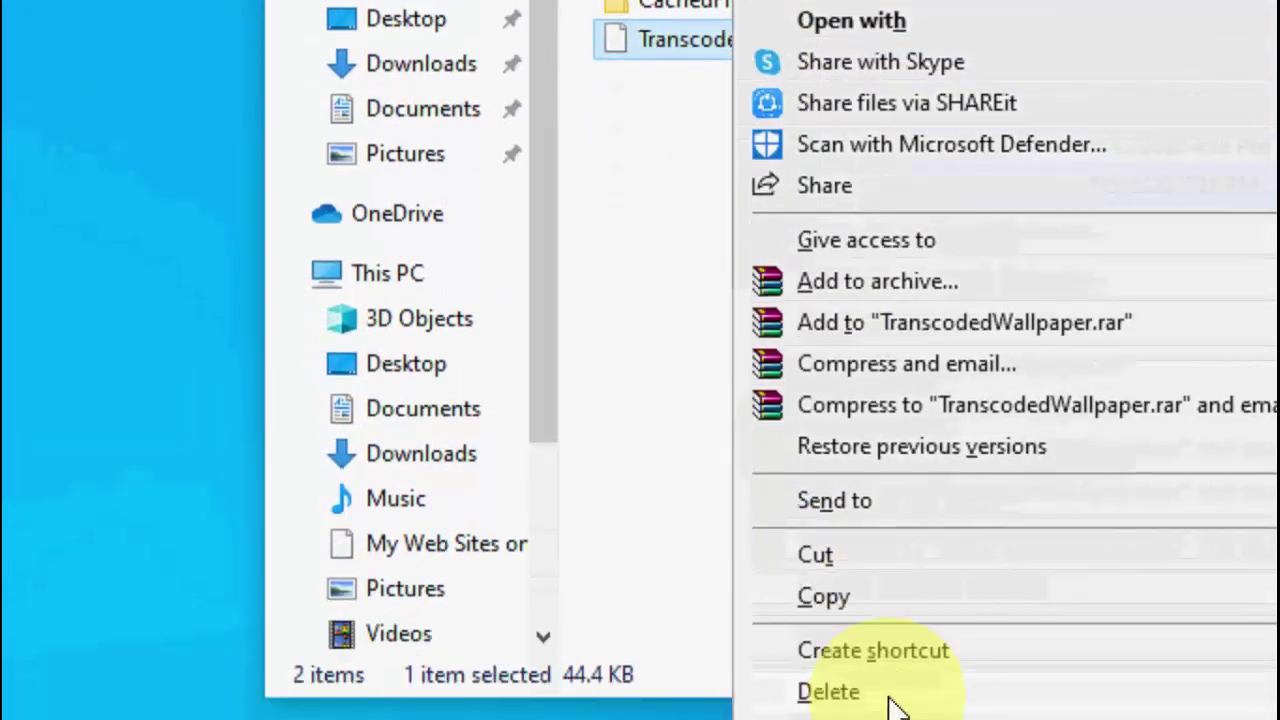
click(838, 658)
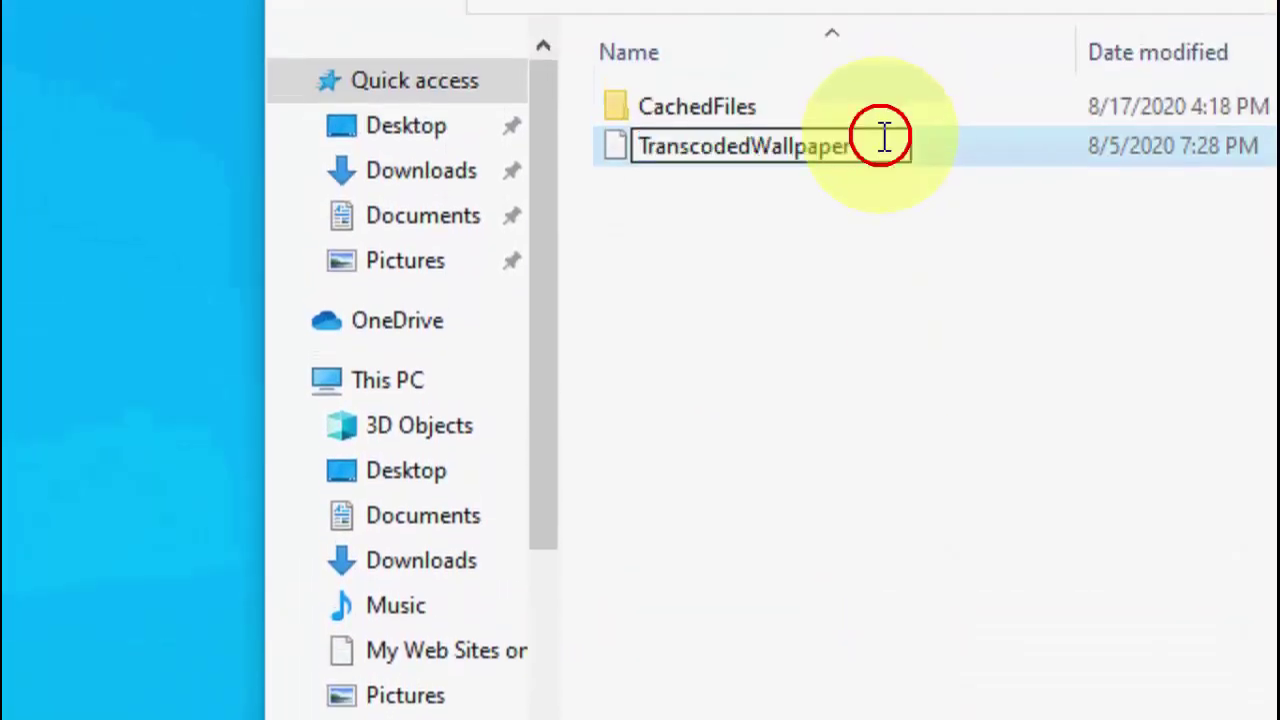
text(.Old)
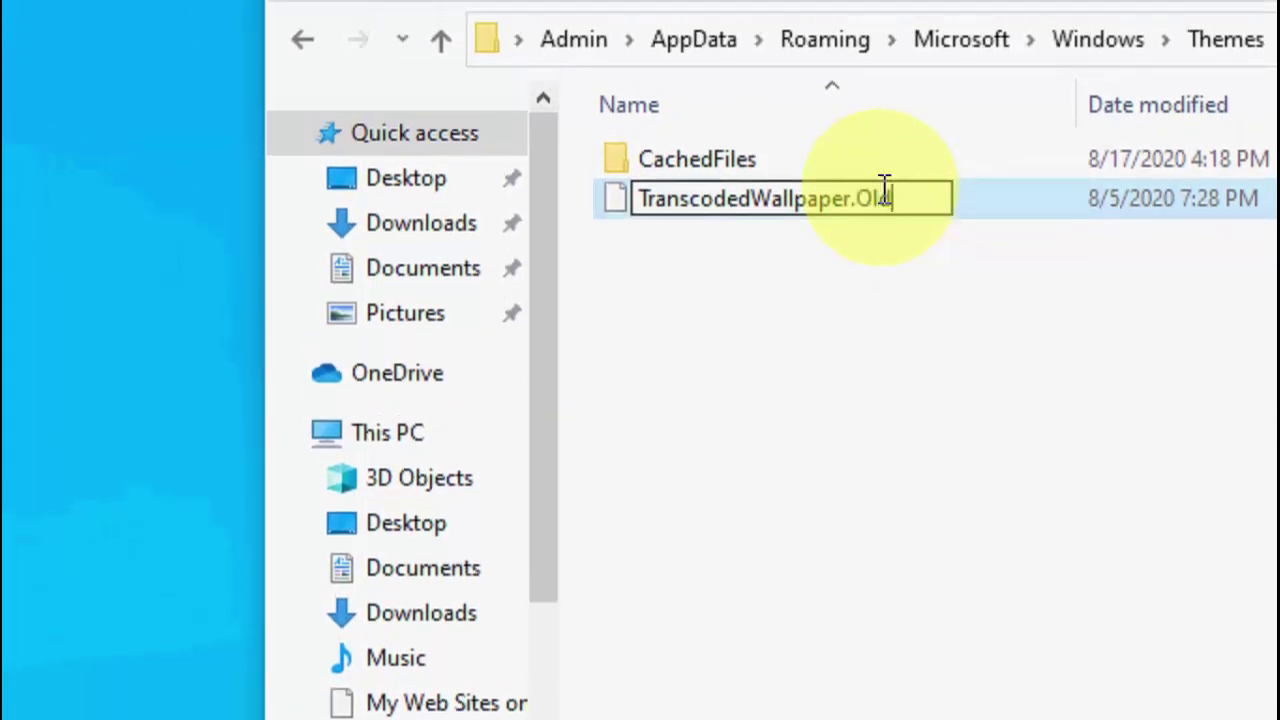
key(Return)
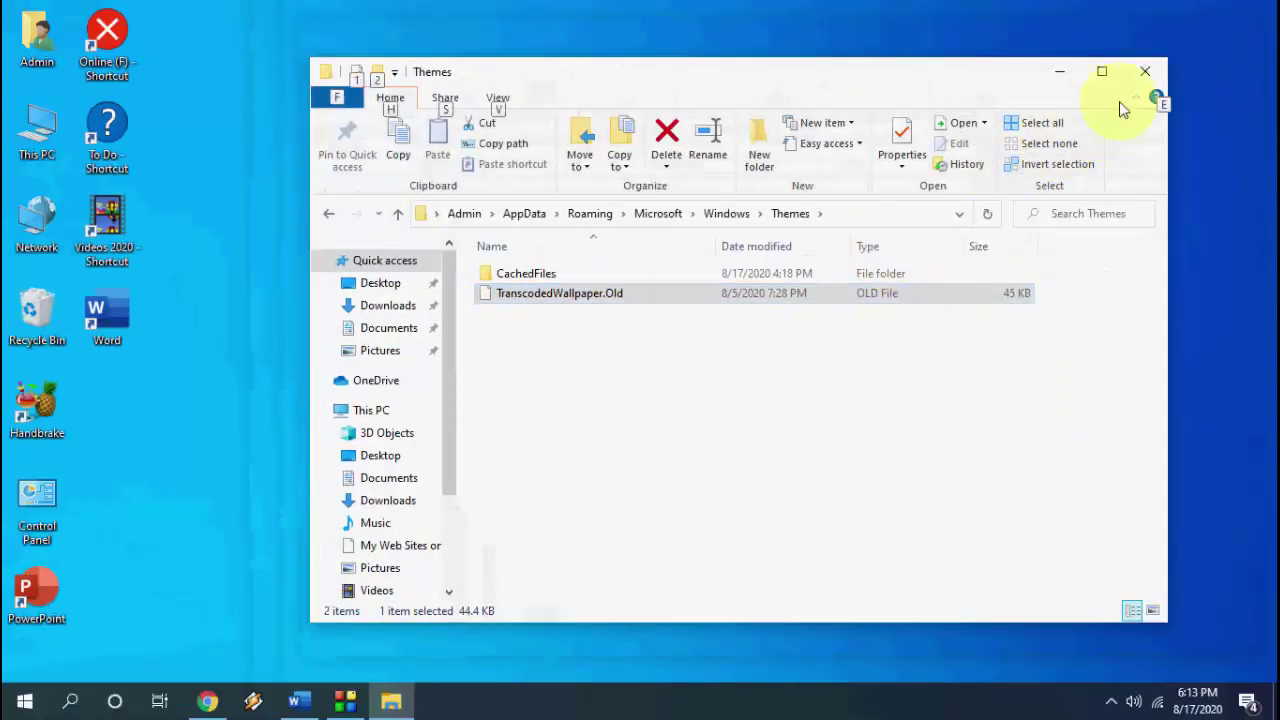
Close File Explorer and restart Windows from the Start menu's Power options
click(1141, 70)
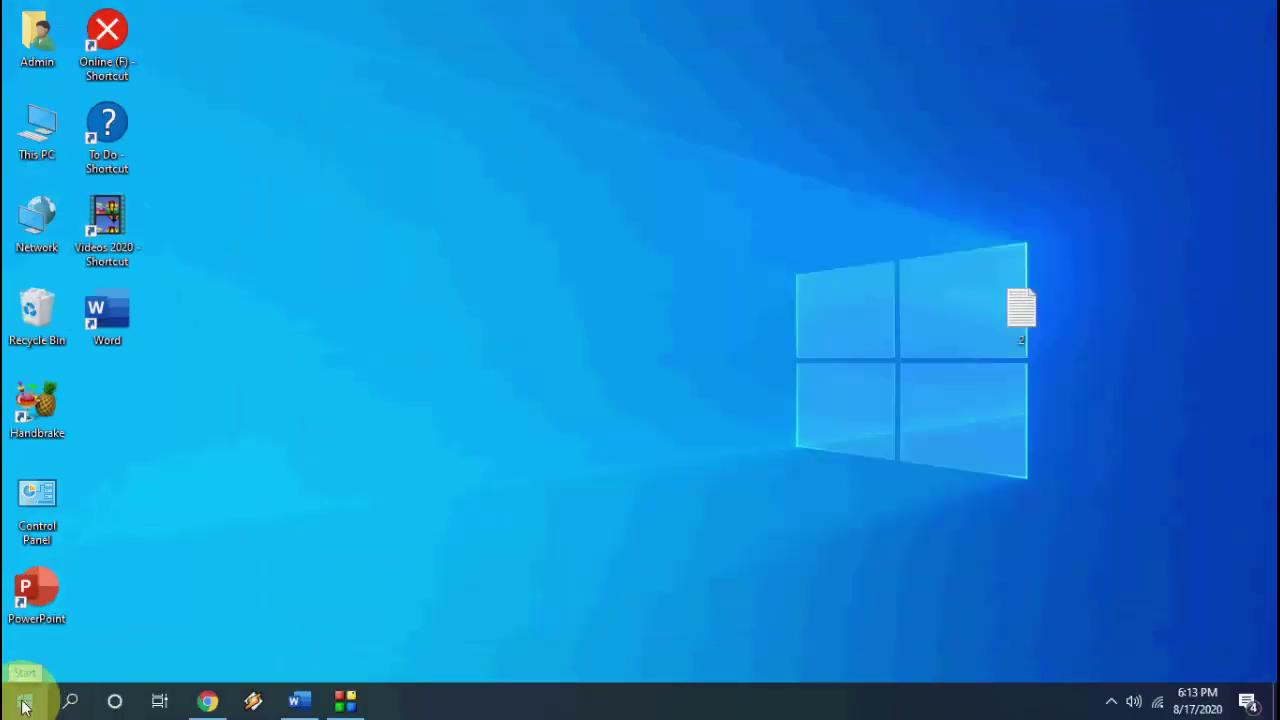
click(24, 700)
click(22, 662)
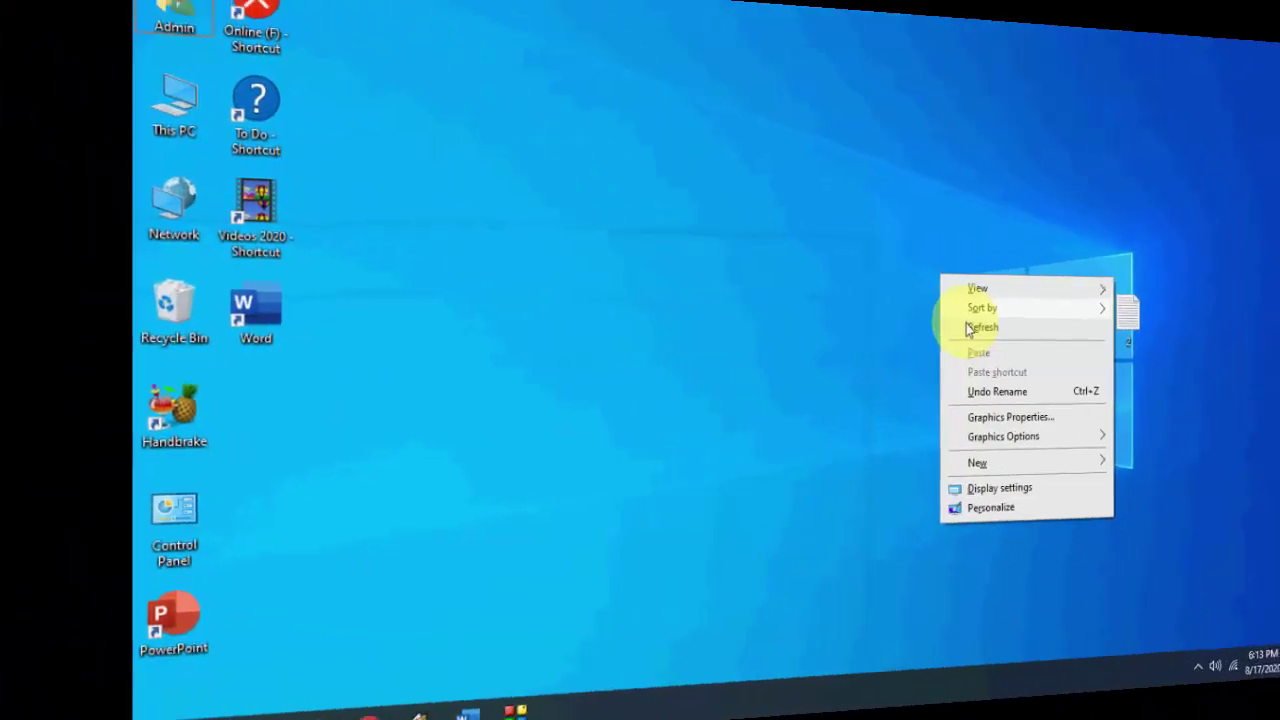
click(828, 330)
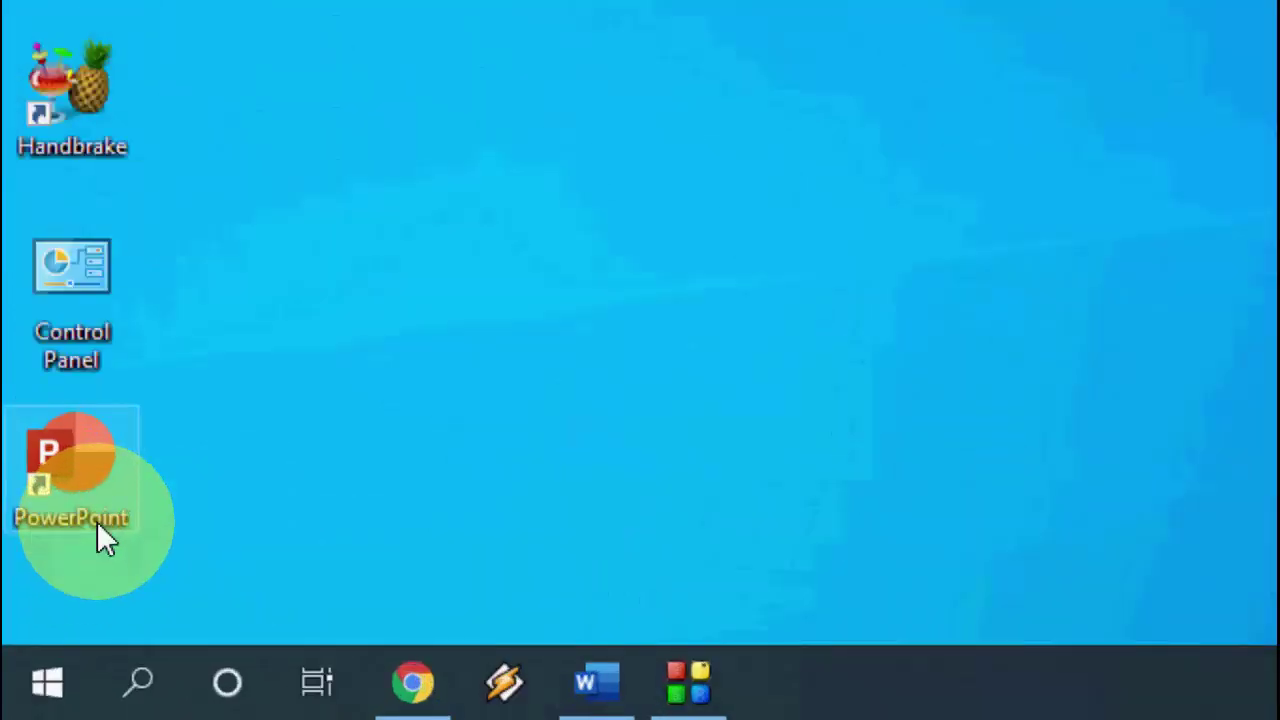
In Services, confirm the Themes service startup type is Automatic and apply it
key(super)
text(services)
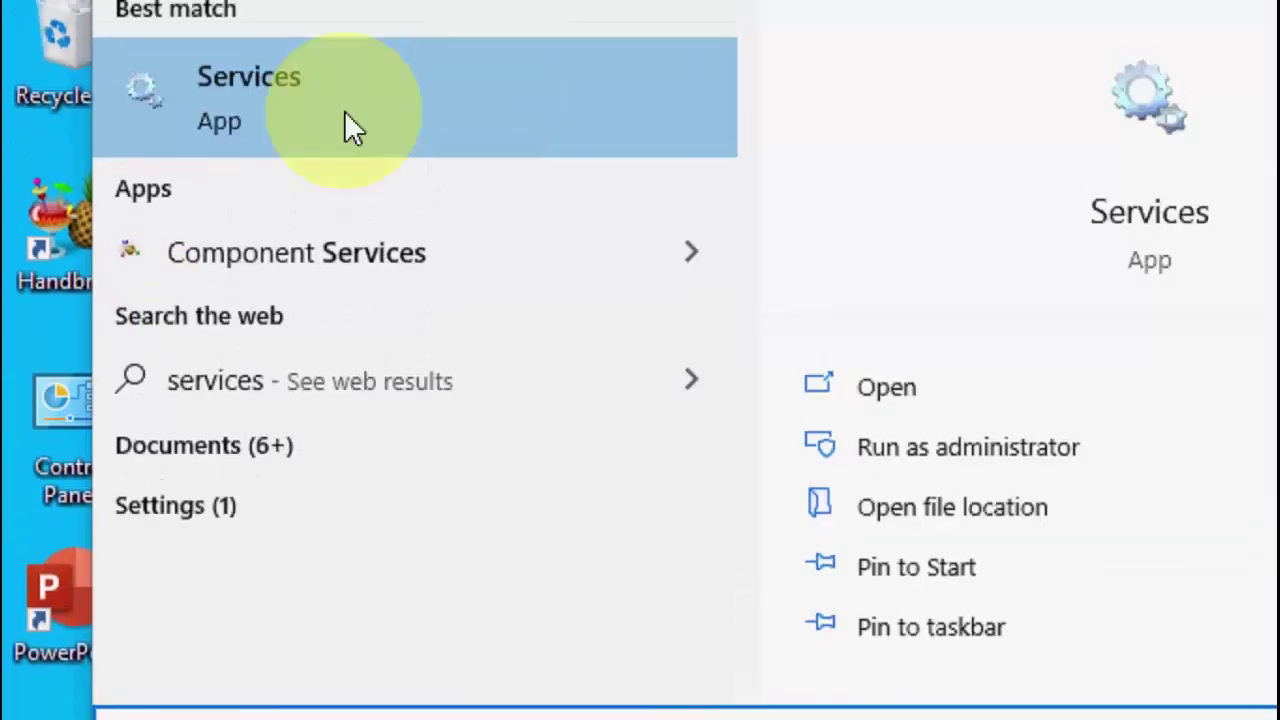
click(354, 145)
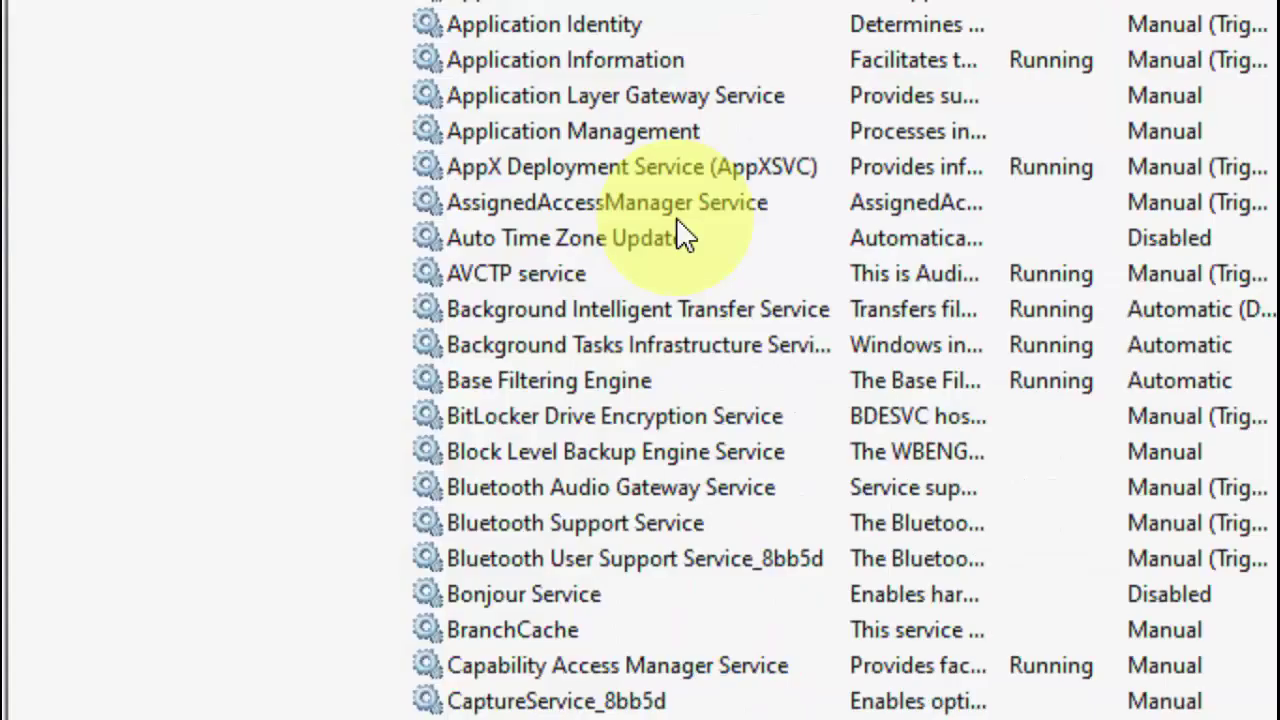
click(676, 212)
text(th)
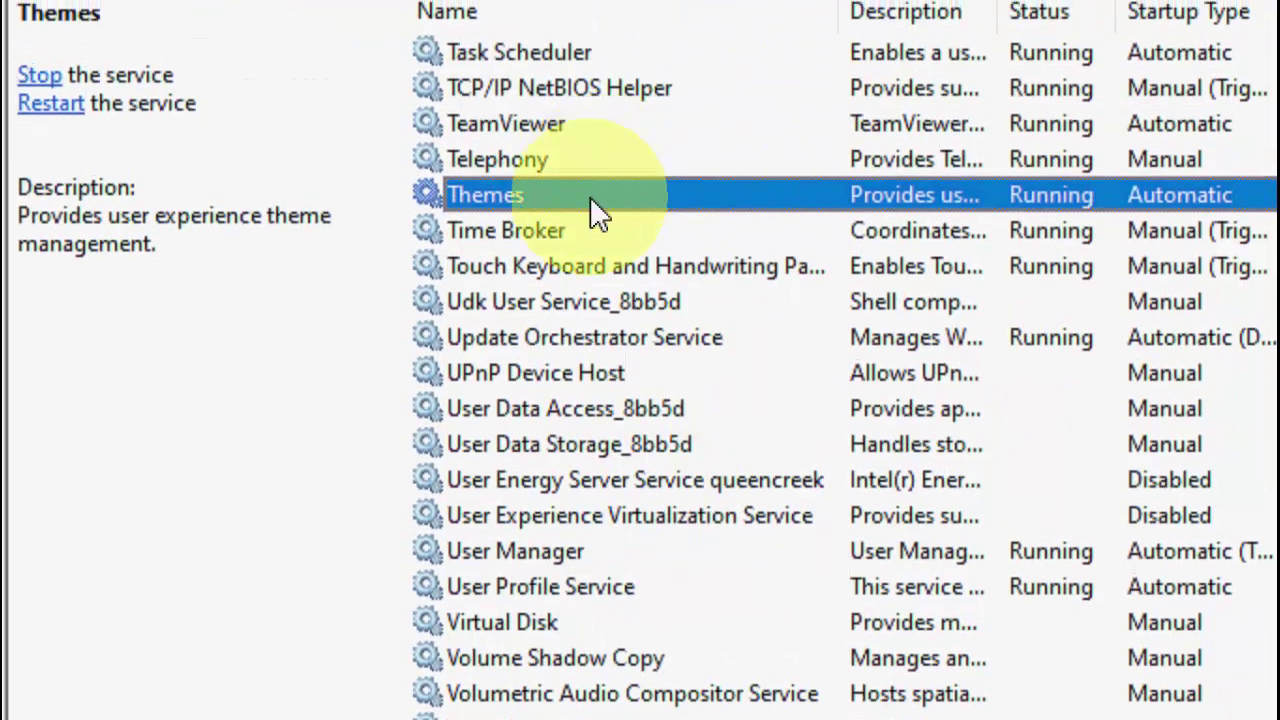
double_click(590, 205)
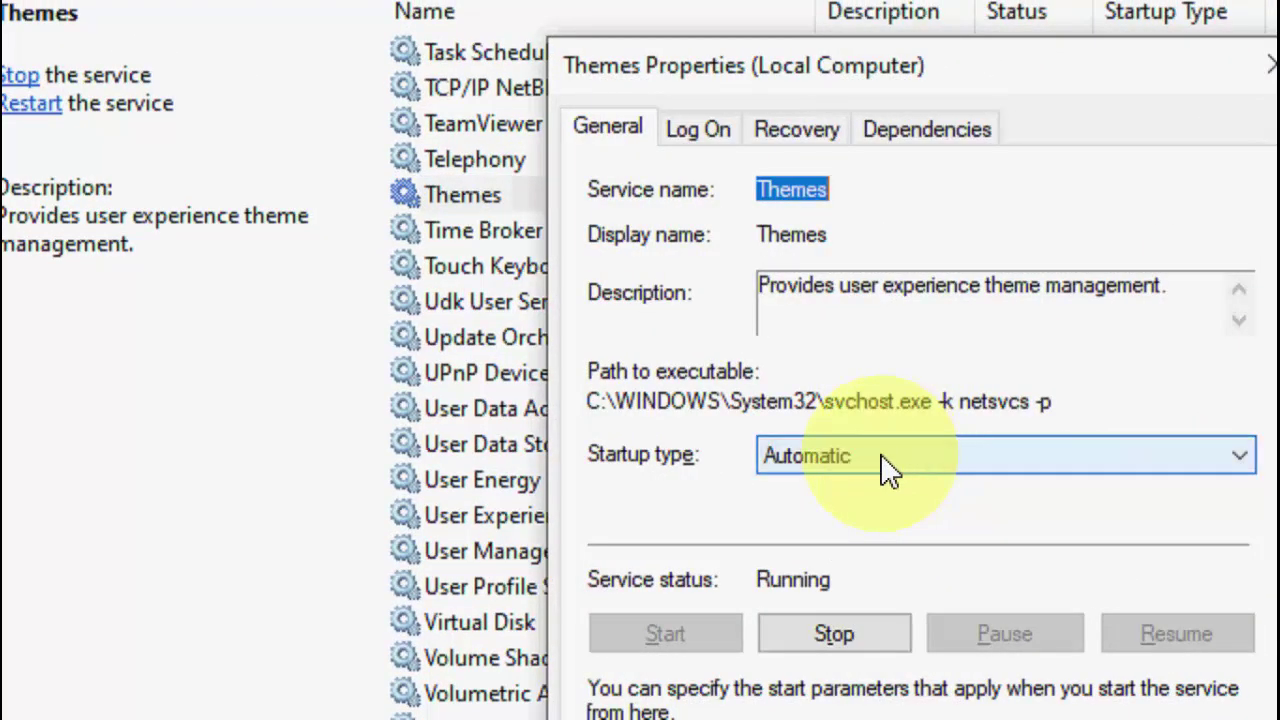
click(885, 462)
click(862, 512)
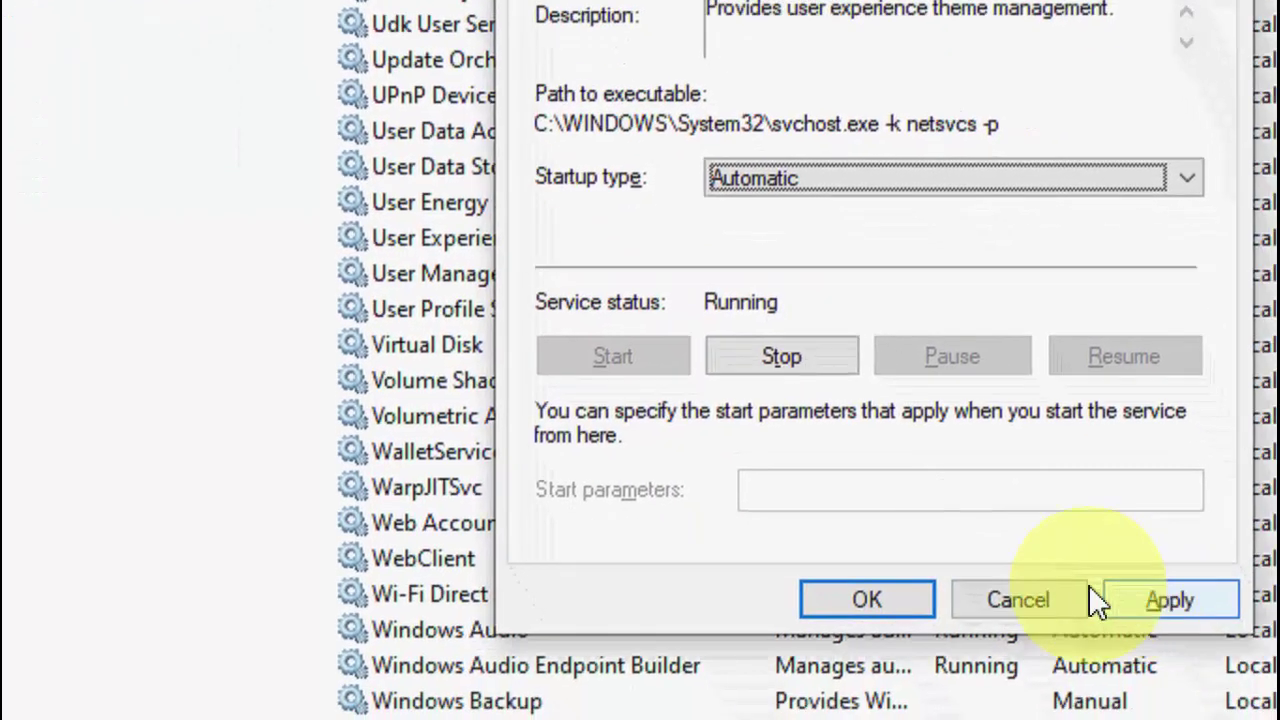
click(1020, 600)
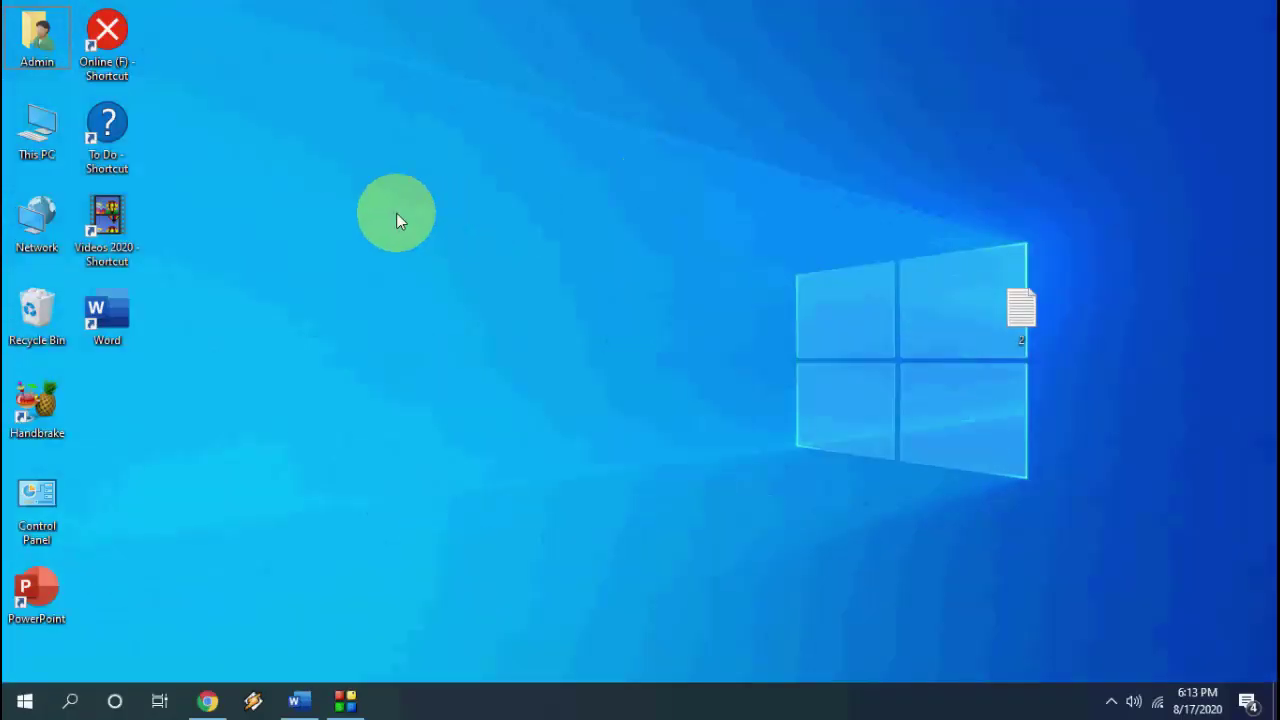
Refresh the desktop and open Control Panel
right_click(396, 213)
click(418, 272)
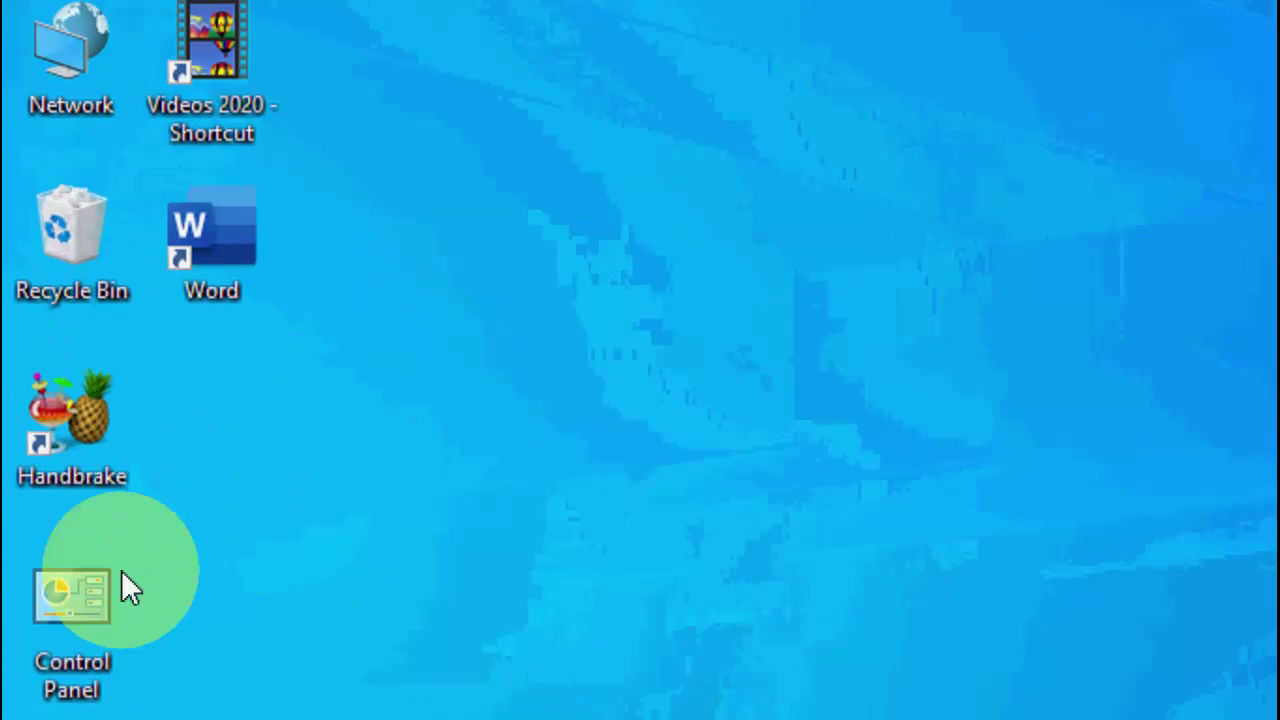
click(37, 505)
double_click(113, 526)
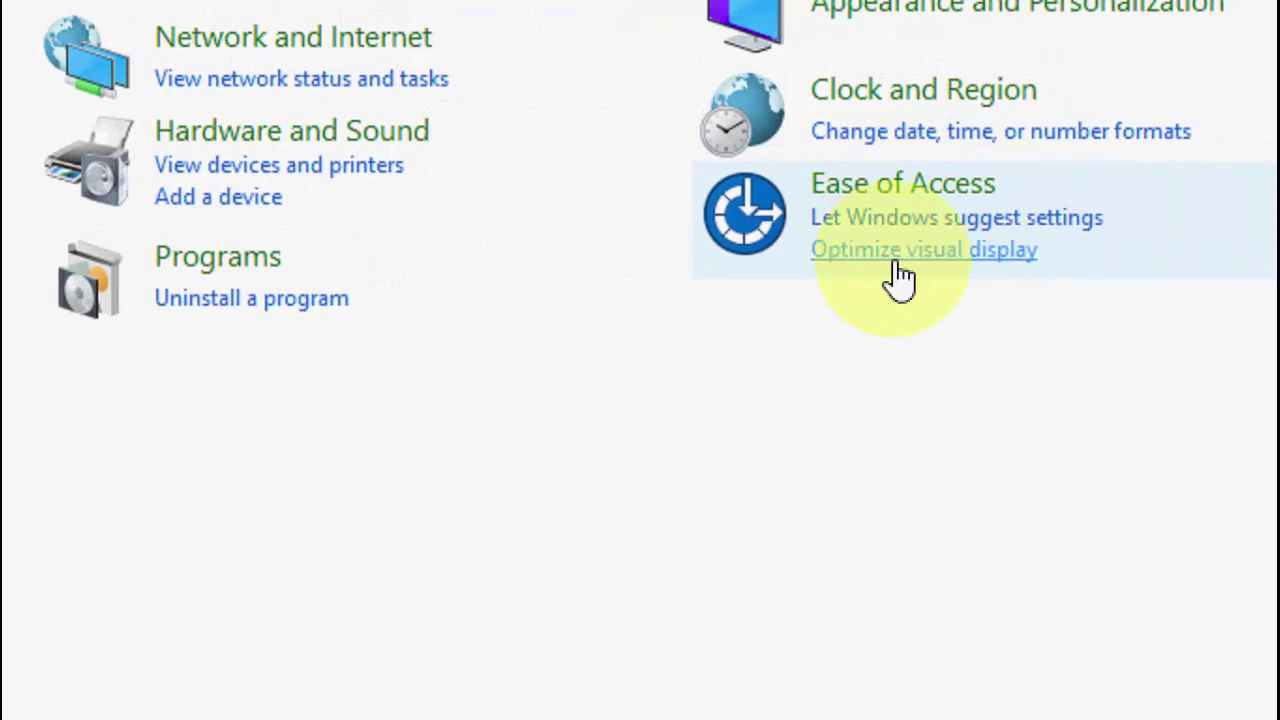
Leave 'Remove background images (where available)' unchecked under Make the computer easier to see
click(937, 275)
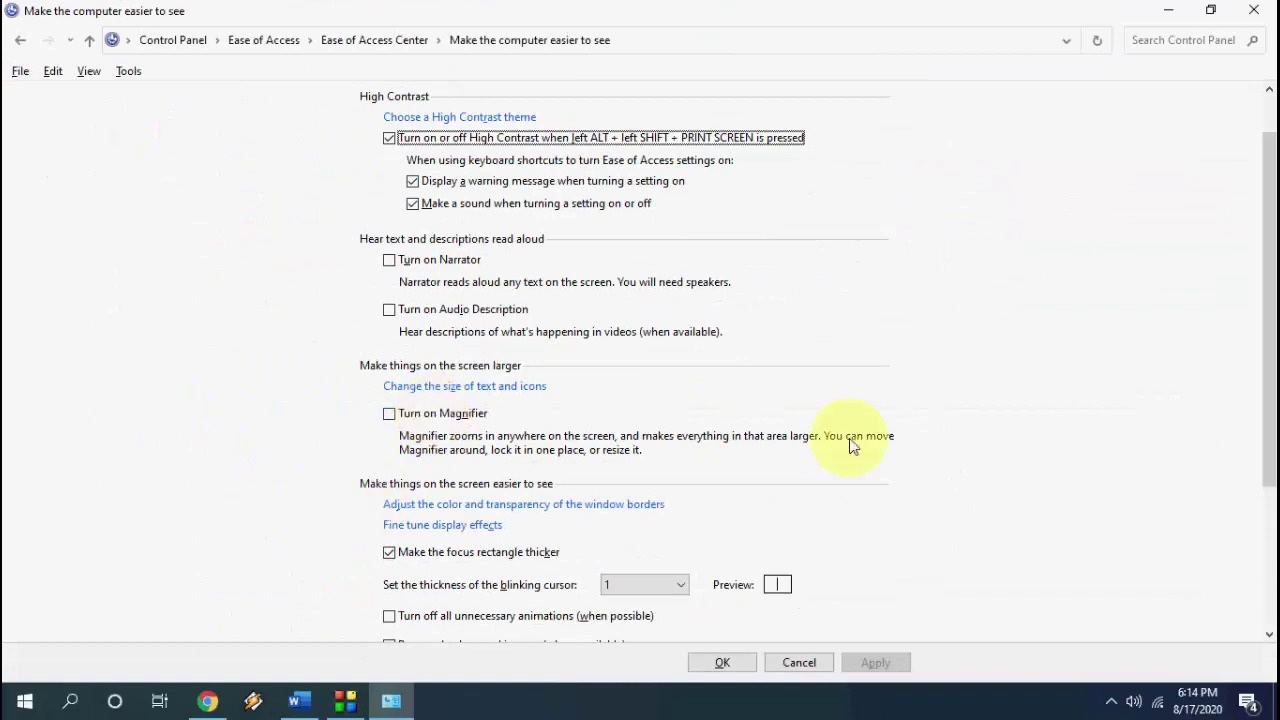
scroll(1000, 400, down, 5)
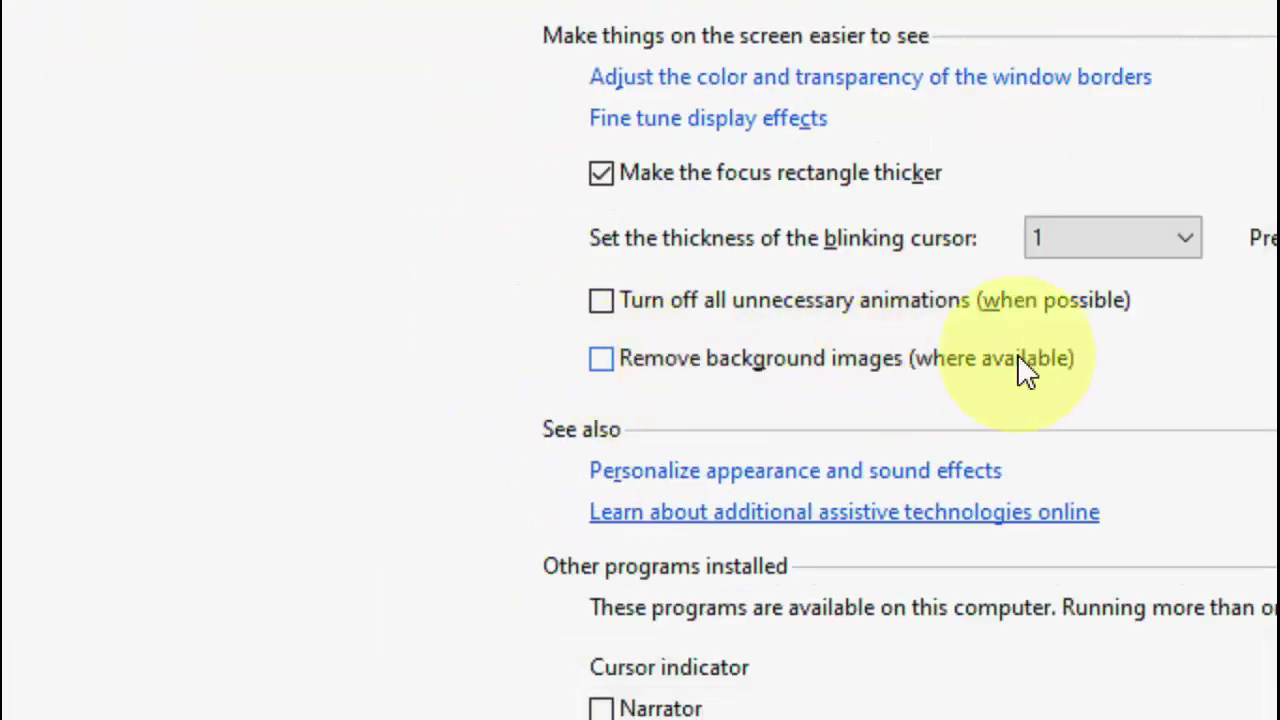
click(600, 368)
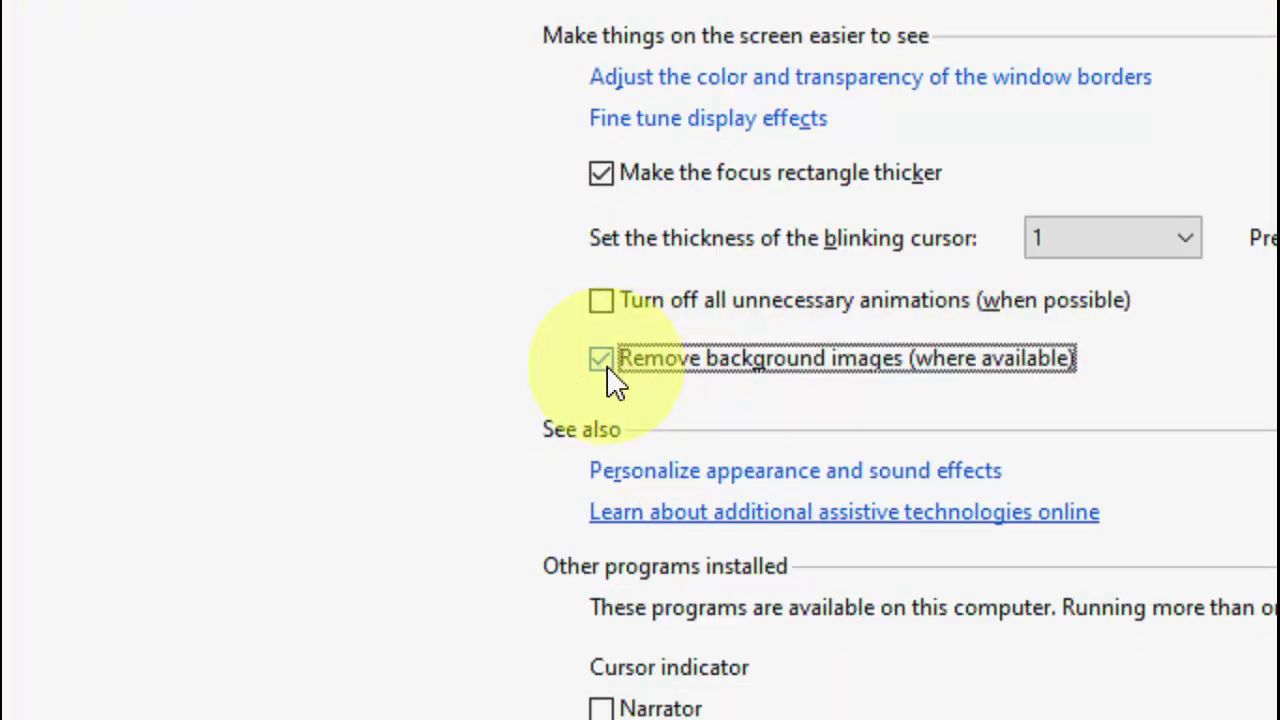
click(604, 368)
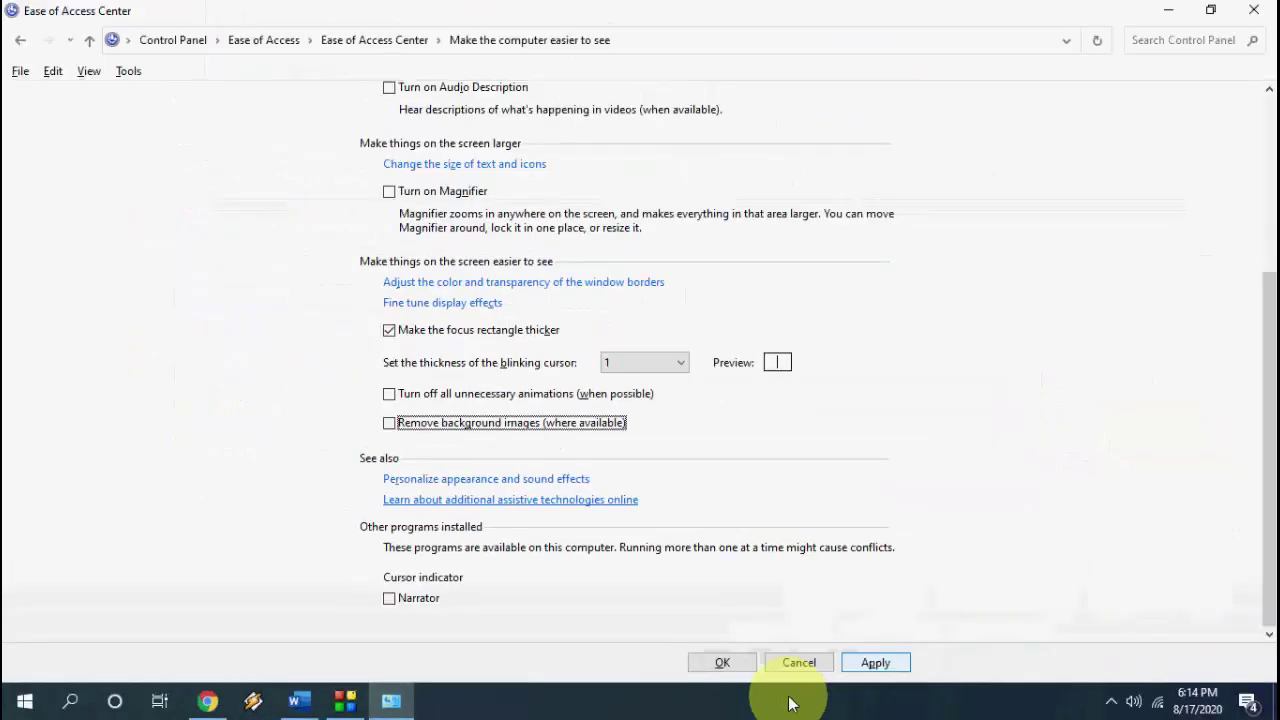
click(790, 663)
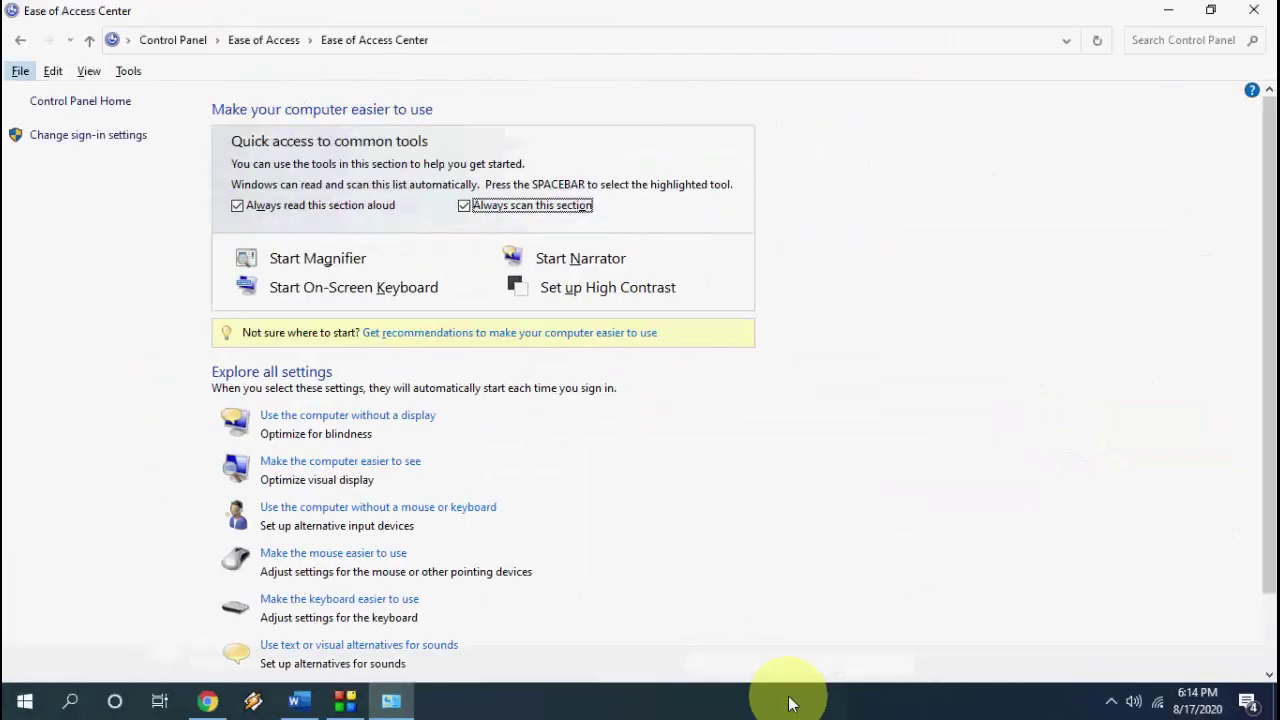
Close the Ease of Access Center window and refresh the desktop
click(1255, 12)
right_click(620, 150)
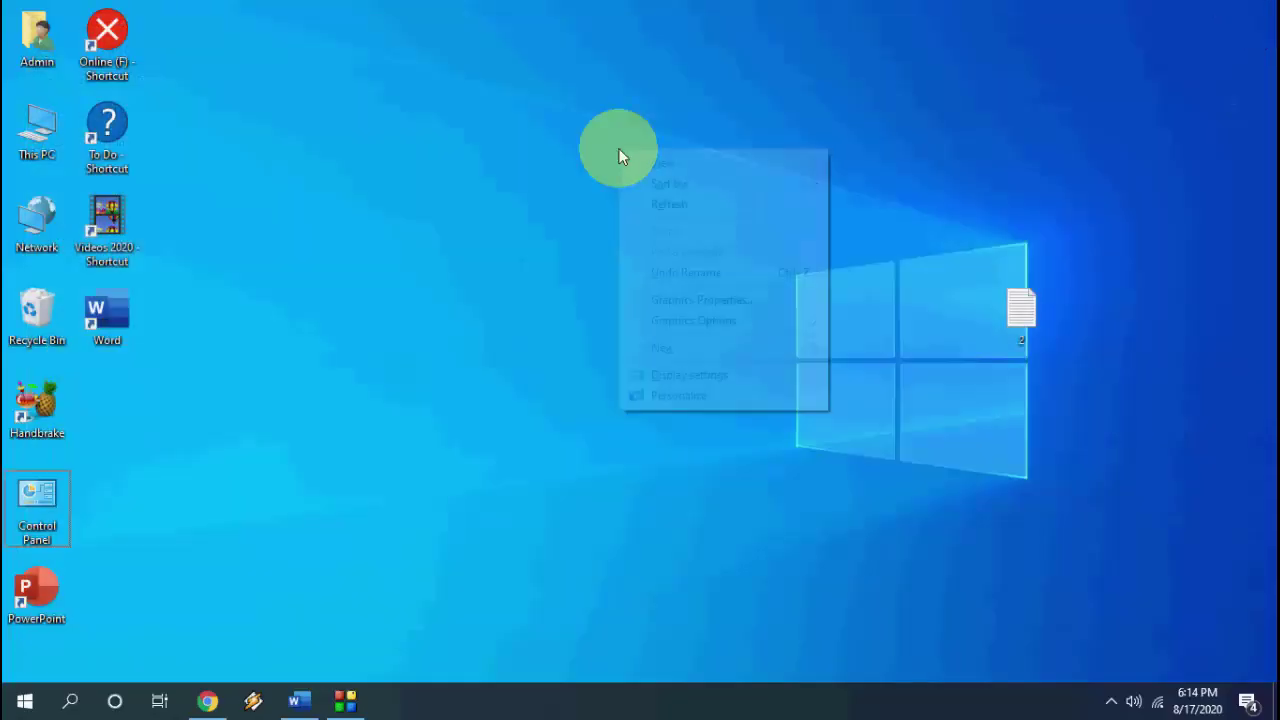
click(663, 205)
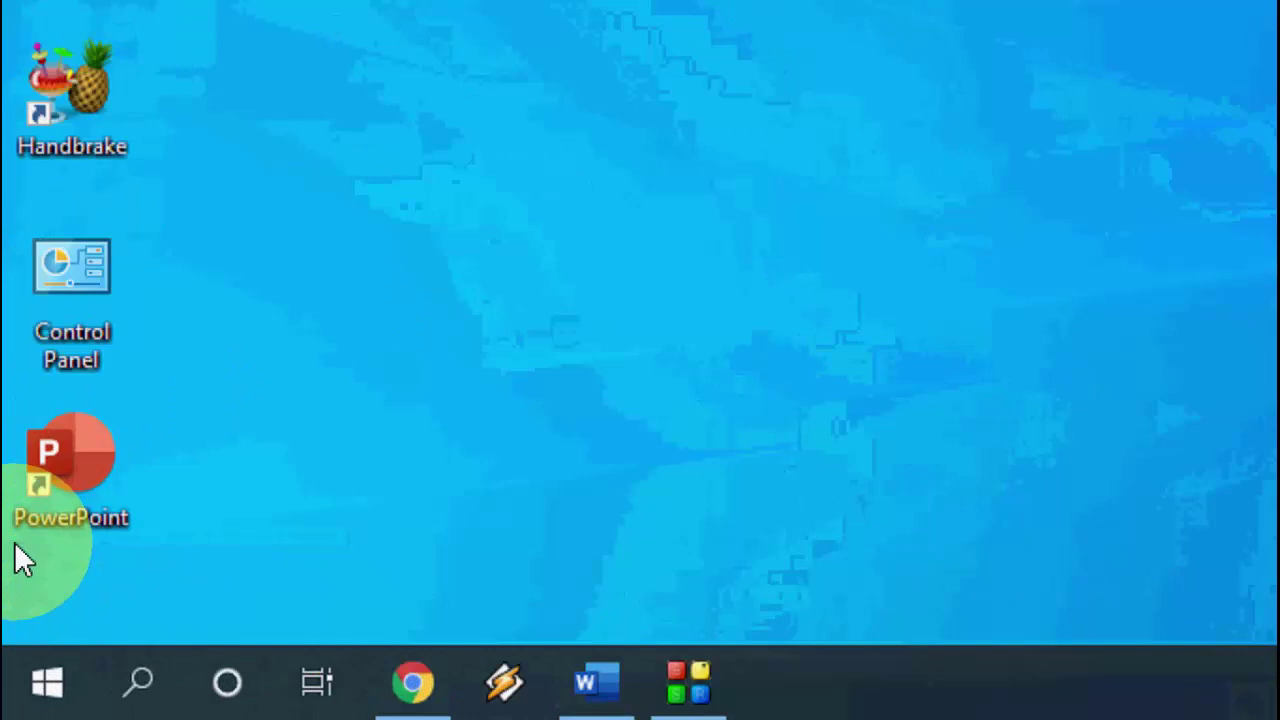
Search for 'group policy' and launch the Edit group policy result
key(super)
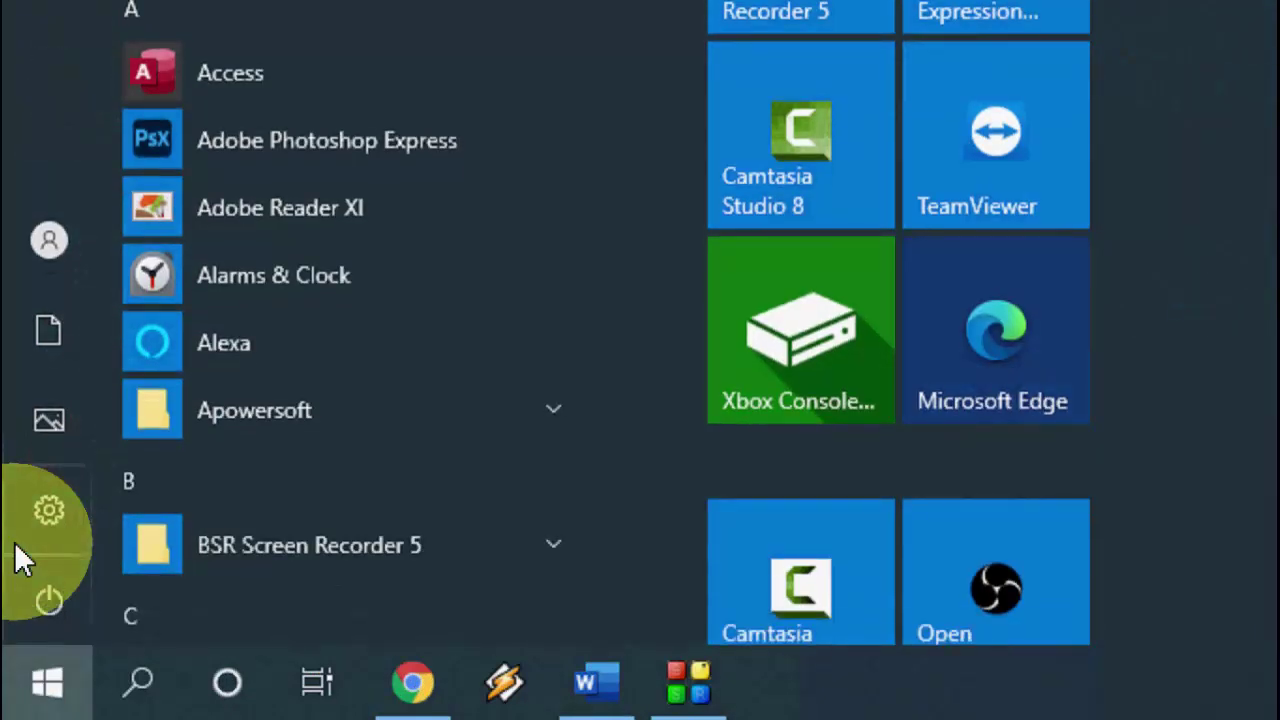
text(group pl)
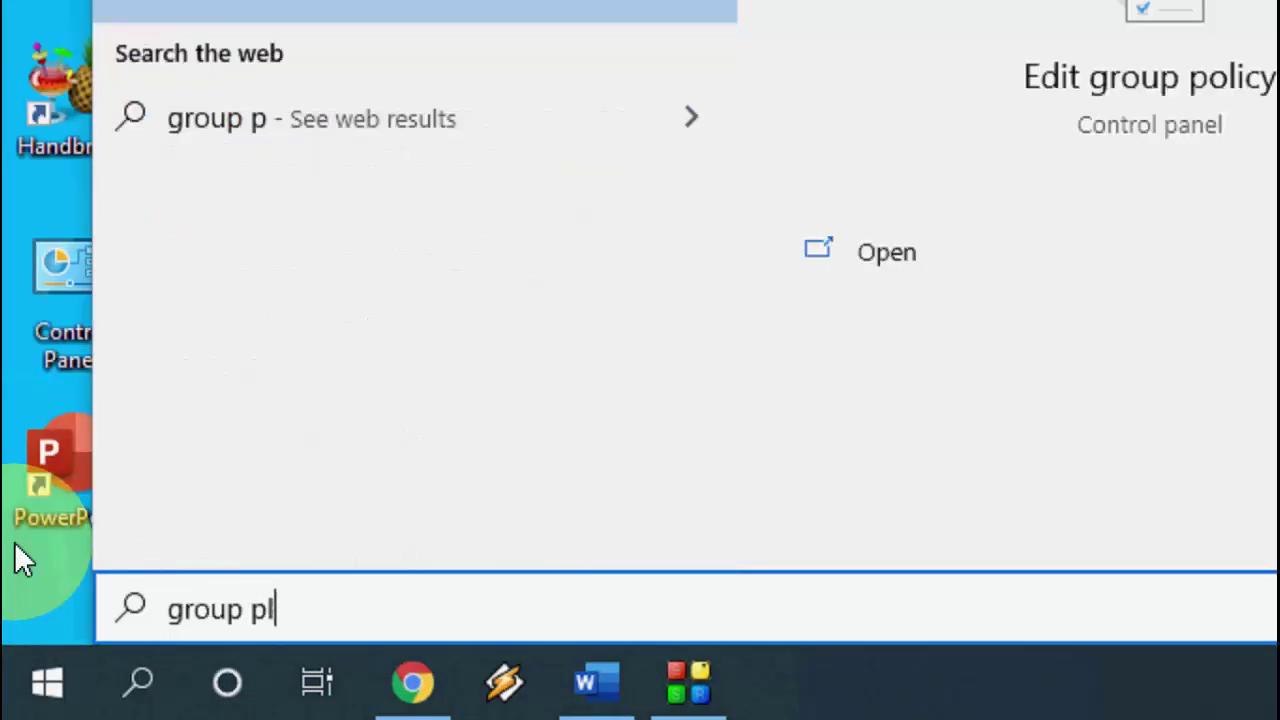
key(BackSpace)
text(olicy)
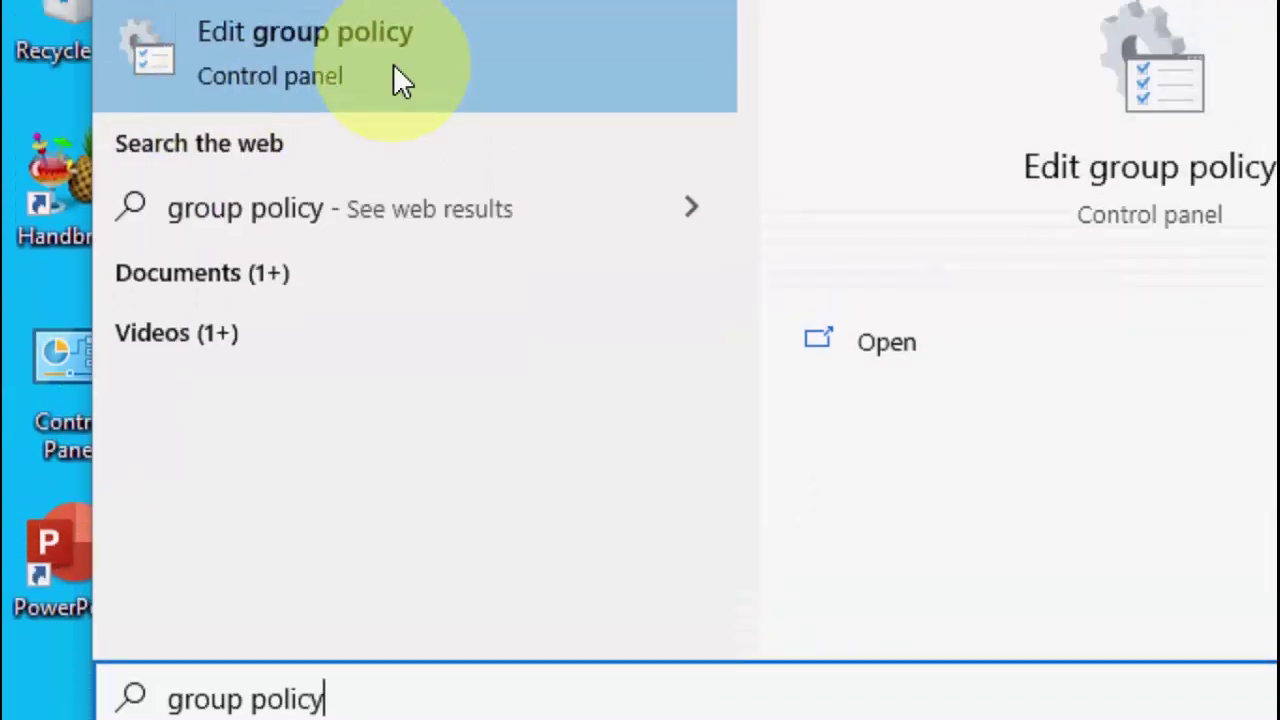
click(400, 75)
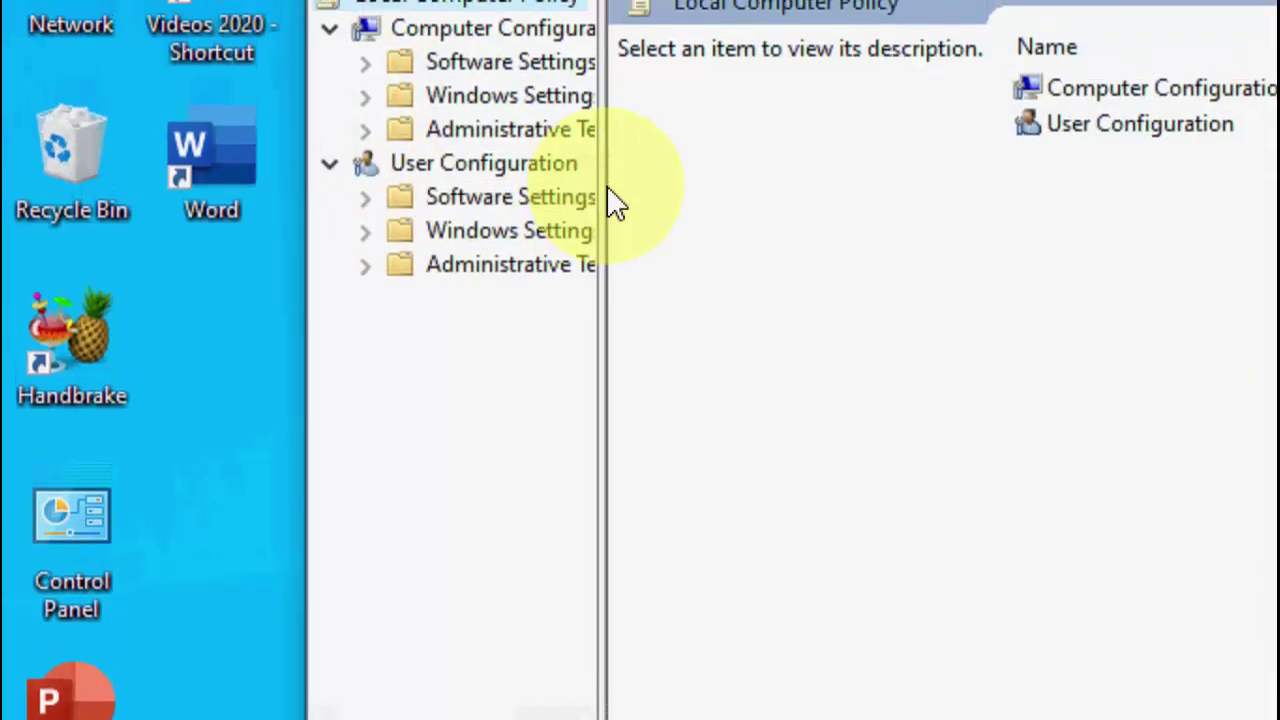
Expand User Configuration > Administrative Templates > Control Panel and select Personalization
drag(603, 203, 720, 190)
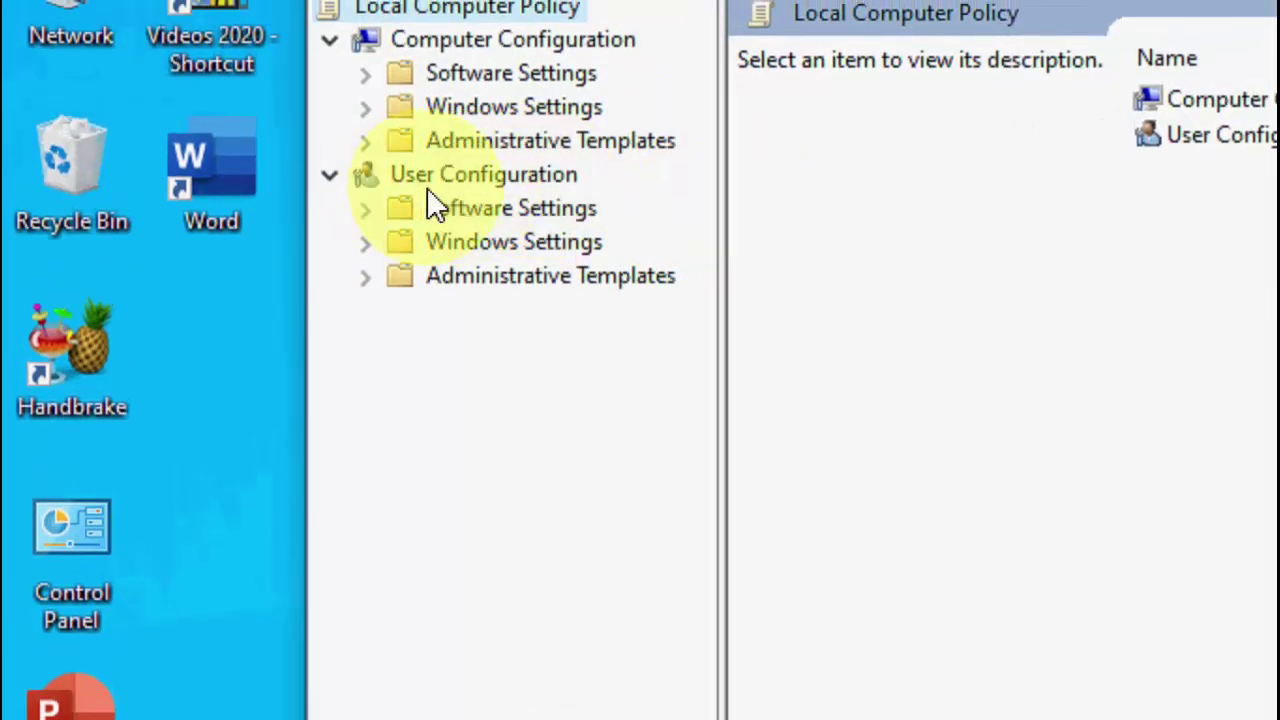
click(440, 281)
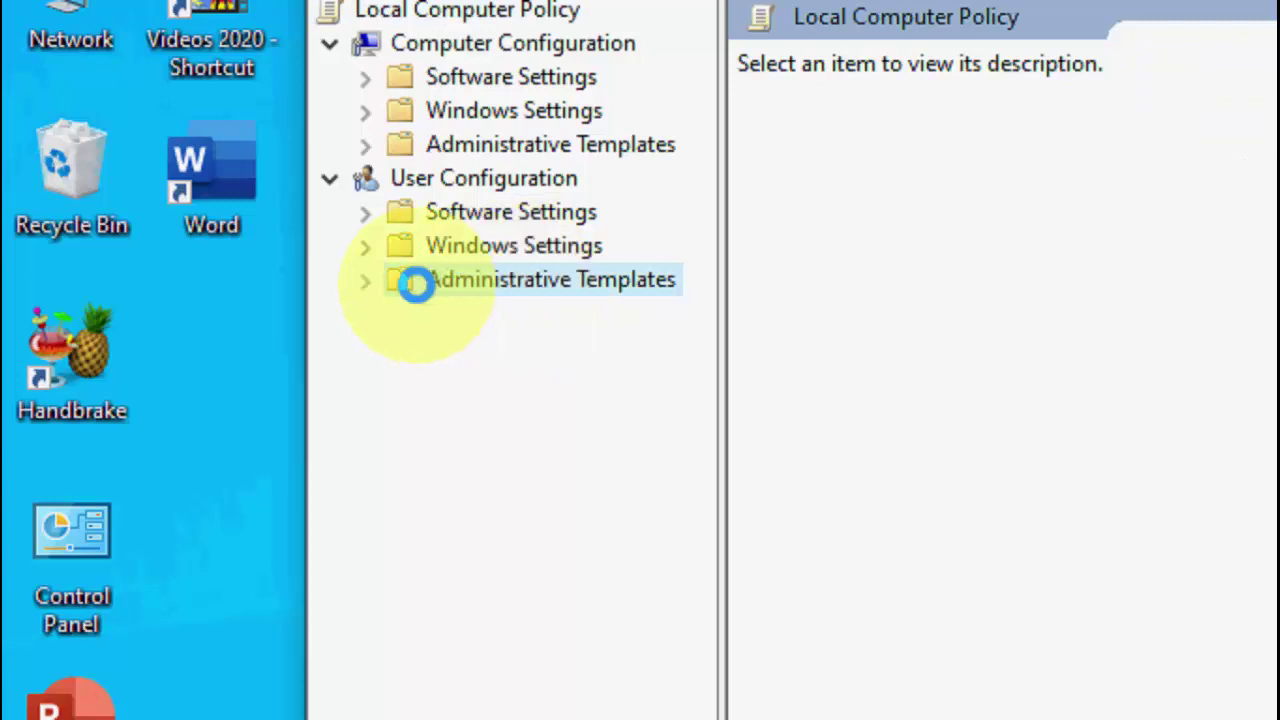
click(365, 283)
click(445, 318)
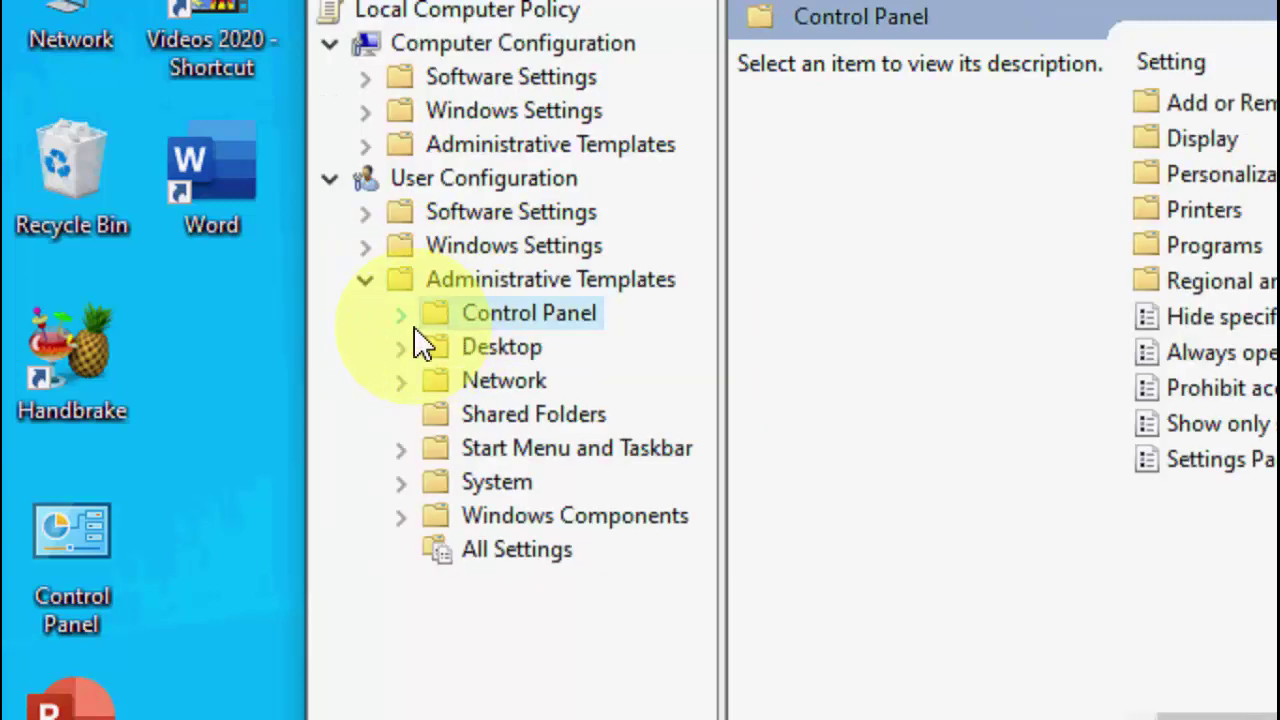
click(404, 316)
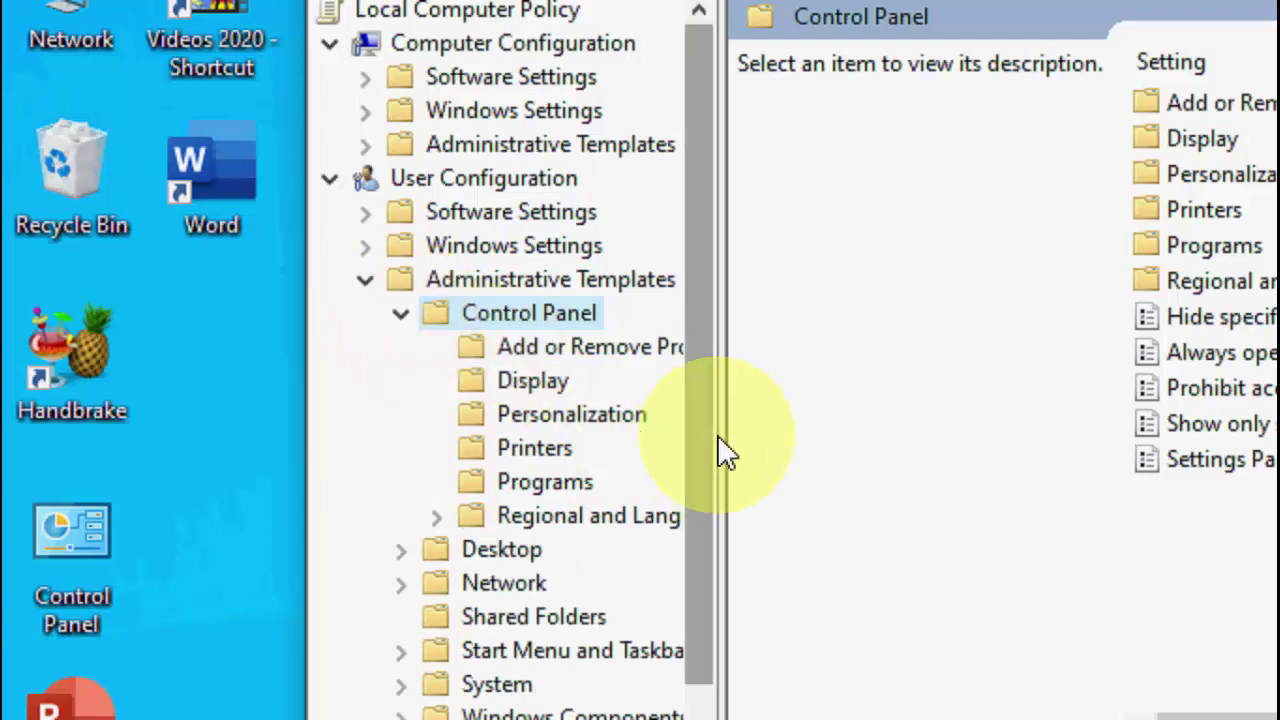
drag(724, 432, 778, 432)
click(600, 418)
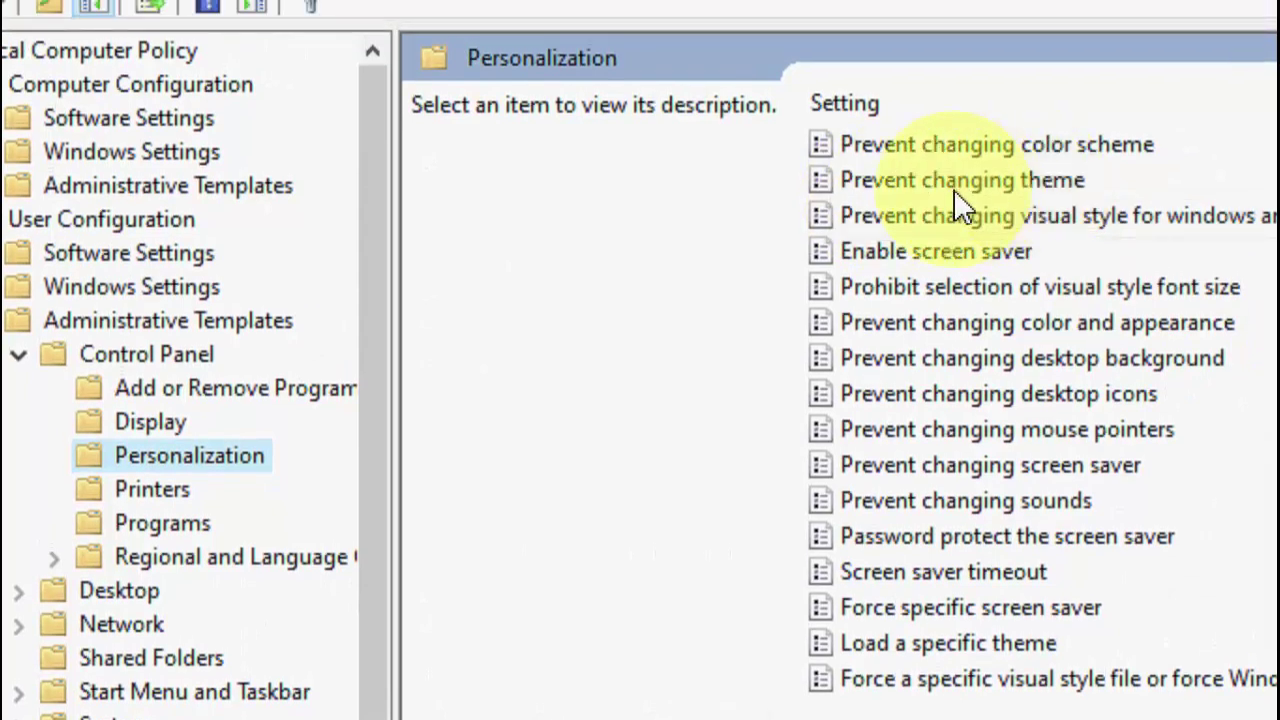
Leave the Prevent changing theme policy Not Configured, then refresh the desktop
click(937, 188)
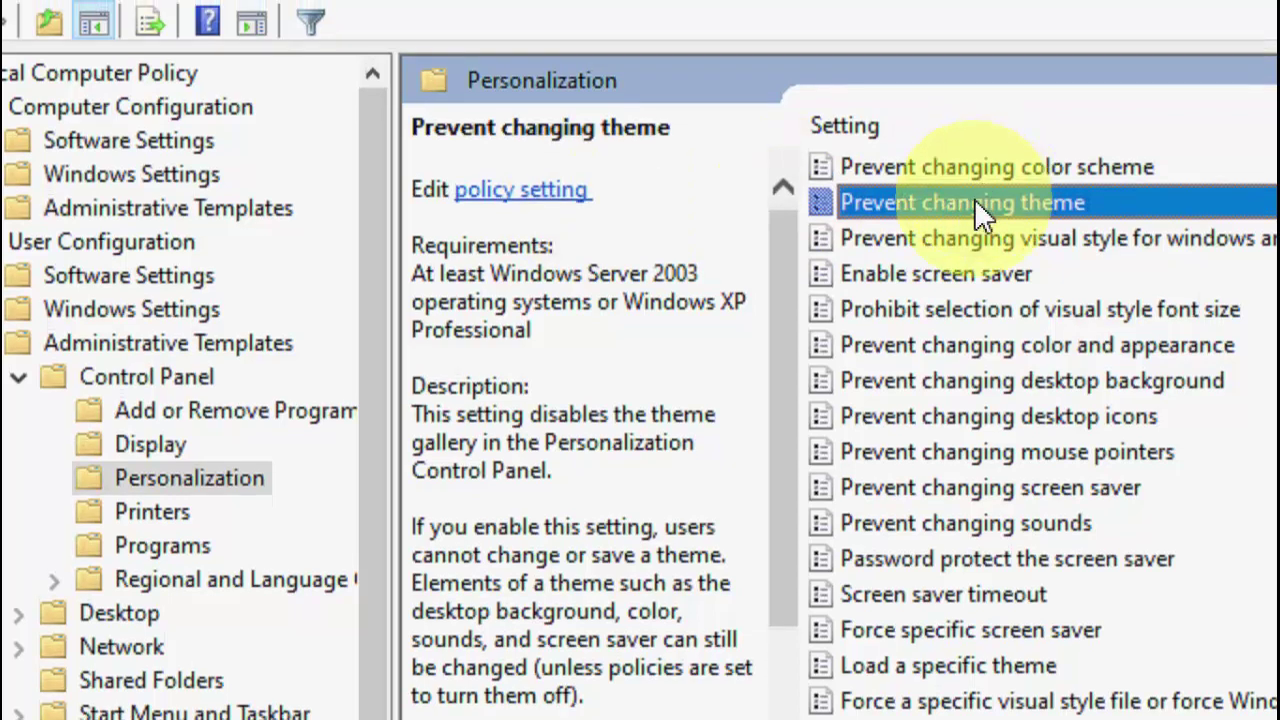
double_click(974, 200)
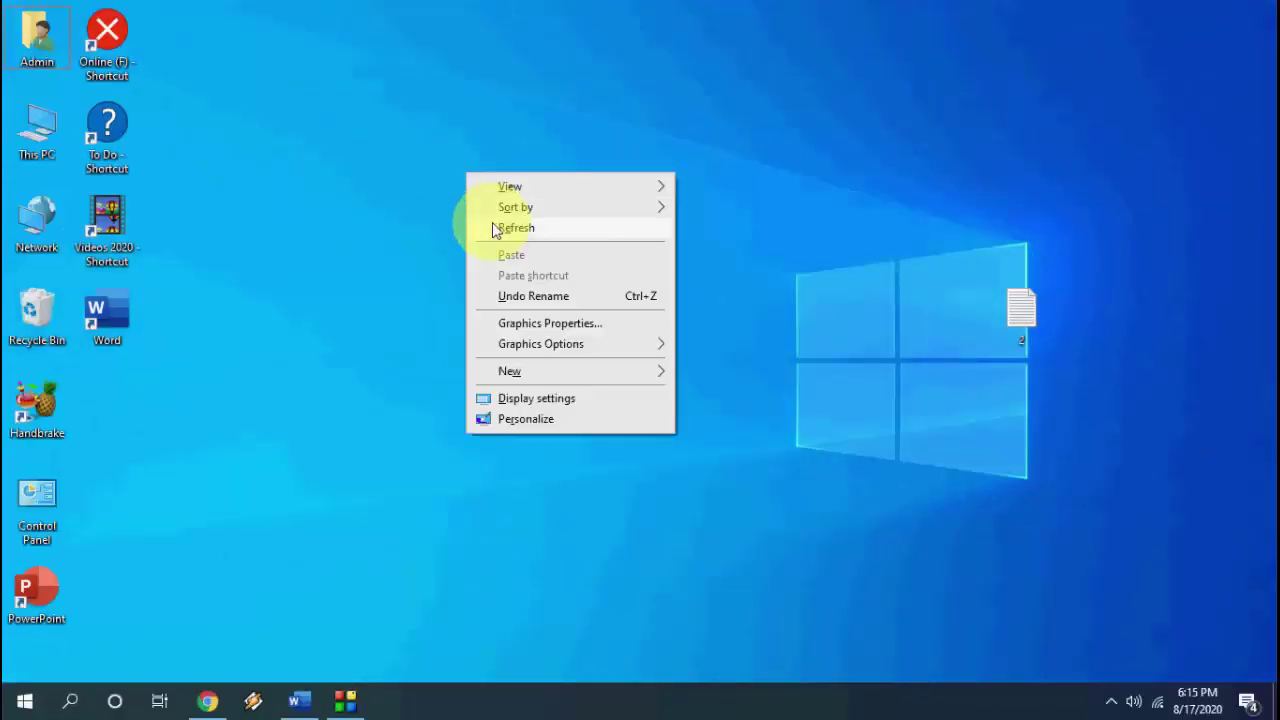
click(492, 226)
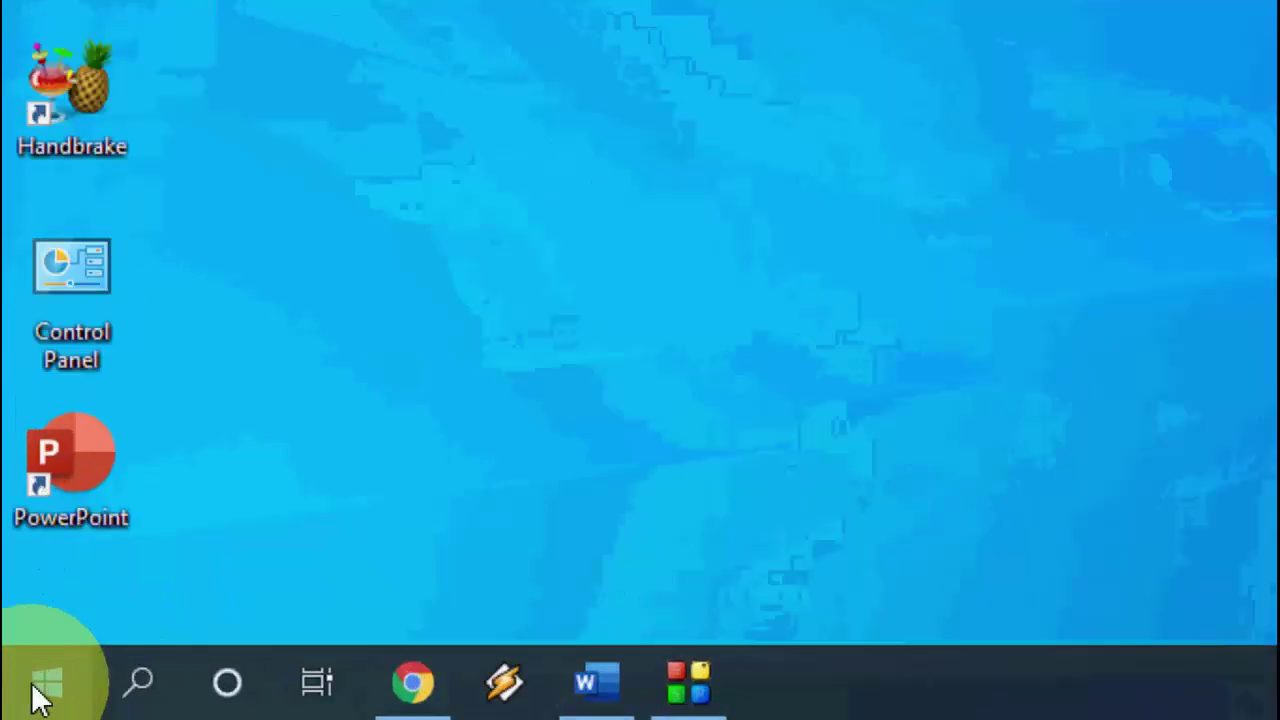
Open Windows Settings from Start and go to the Accounts page
click(20, 704)
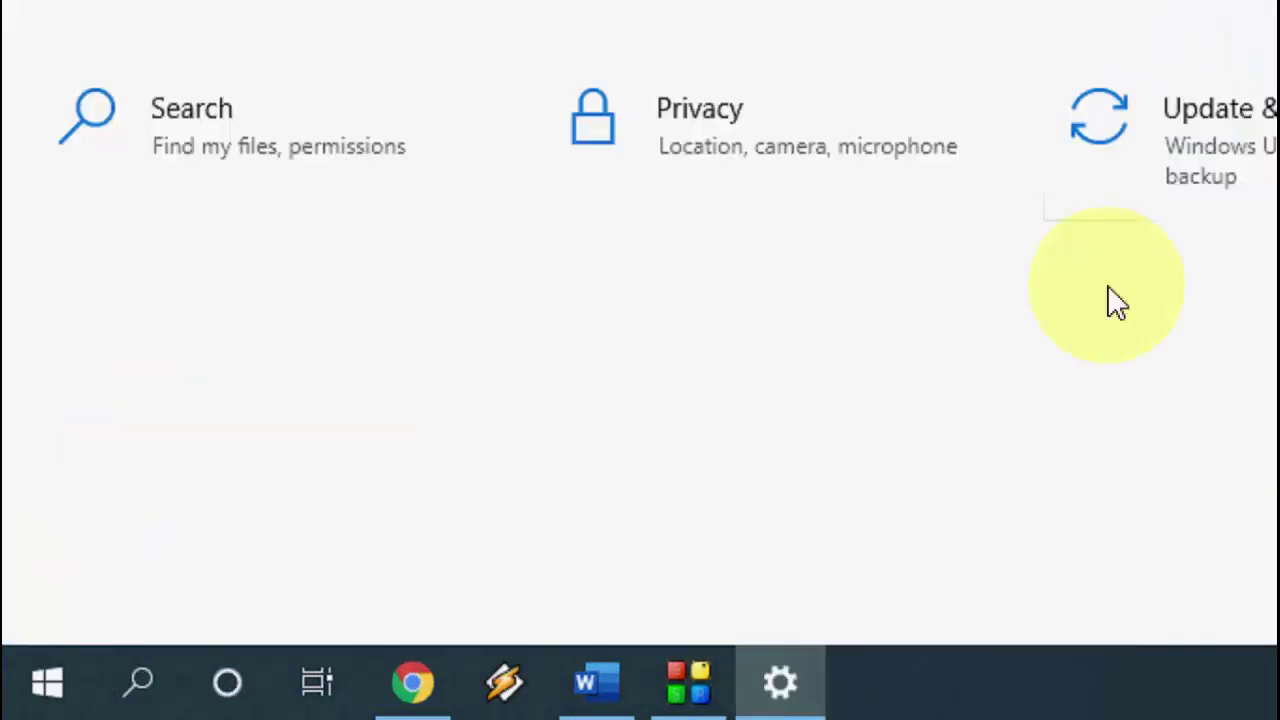
click(752, 138)
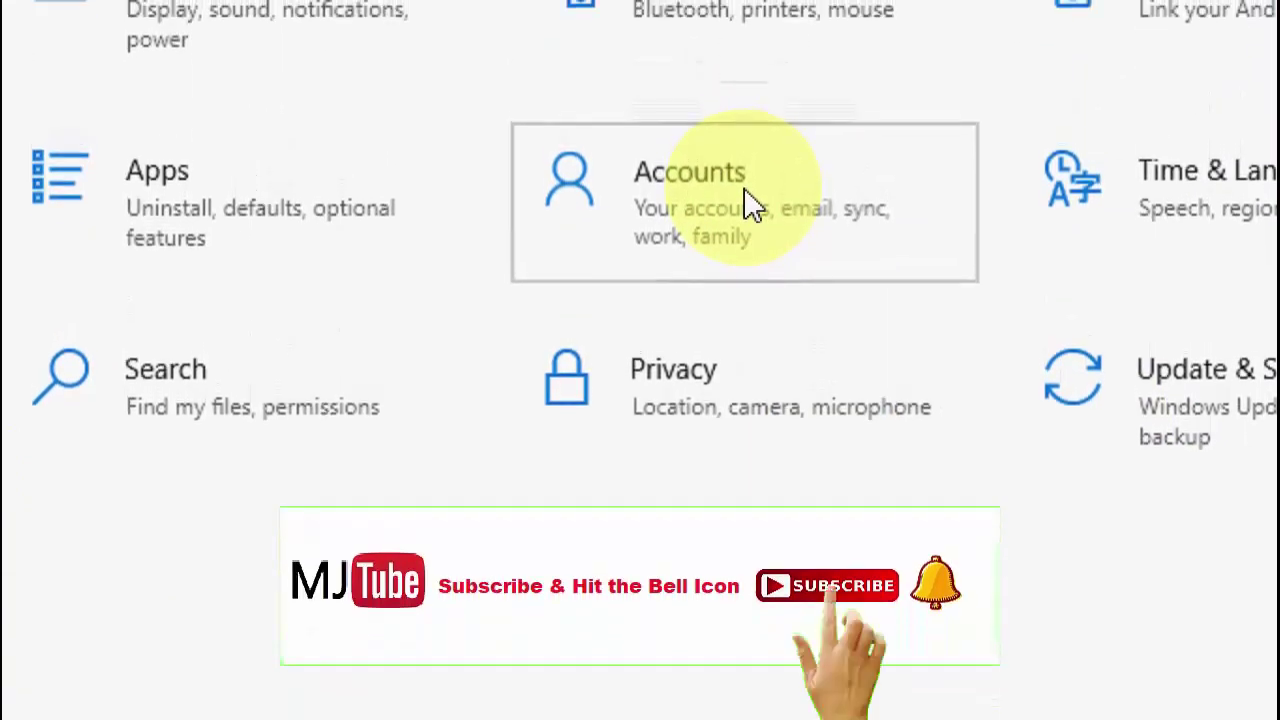
click(764, 248)
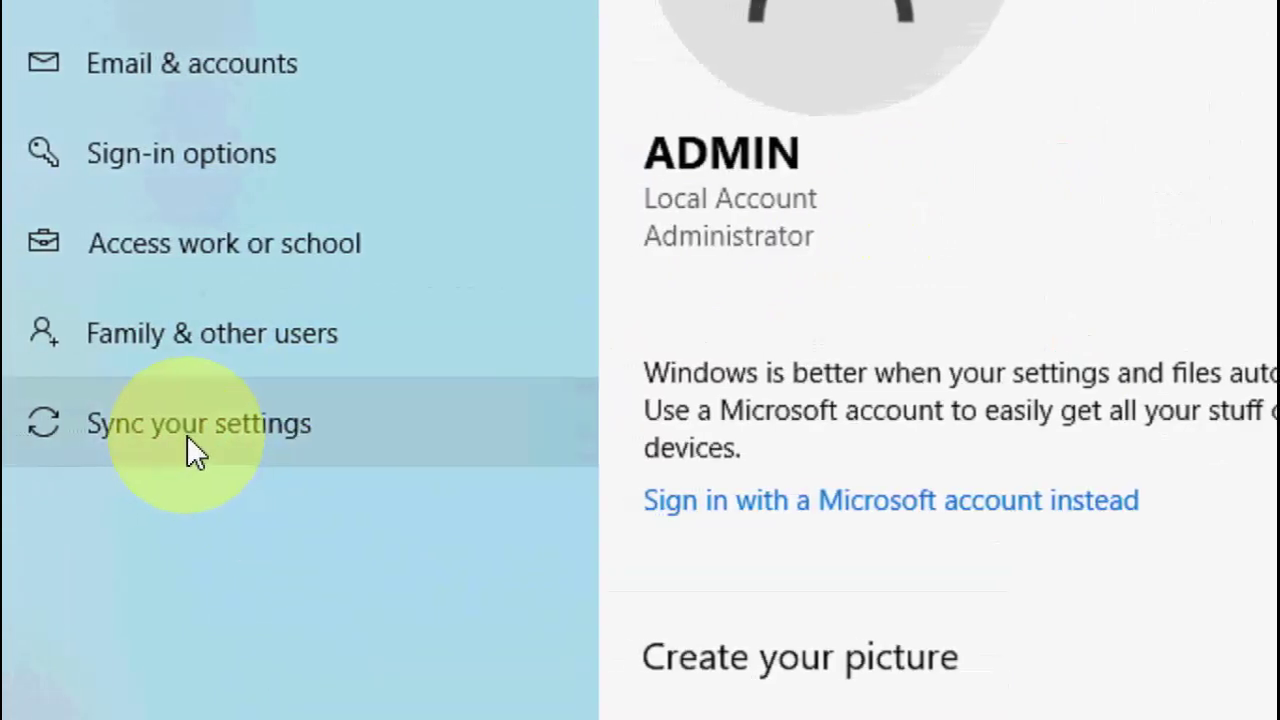
Switch the Theme sync toggle off under Sync your settings, then close Settings
click(195, 450)
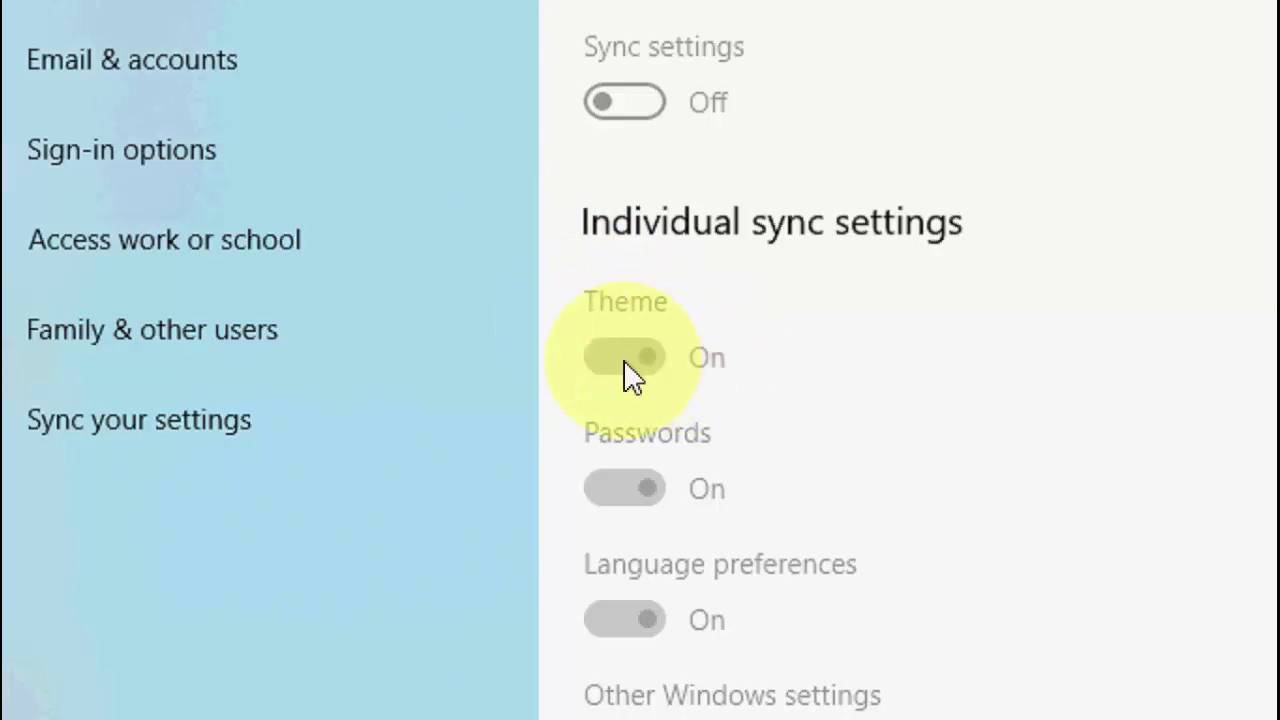
click(626, 373)
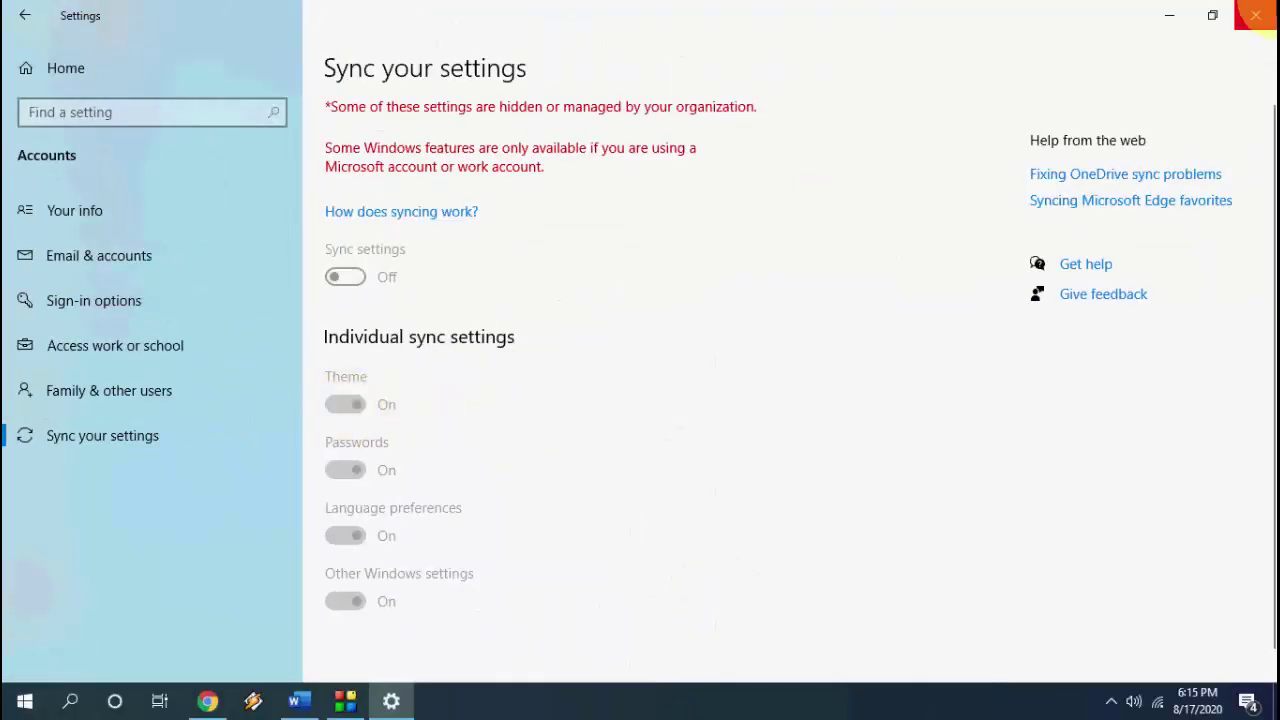
click(1255, 14)
right_click(743, 93)
Choose Refresh from the desktop's right-click menu
click(773, 155)
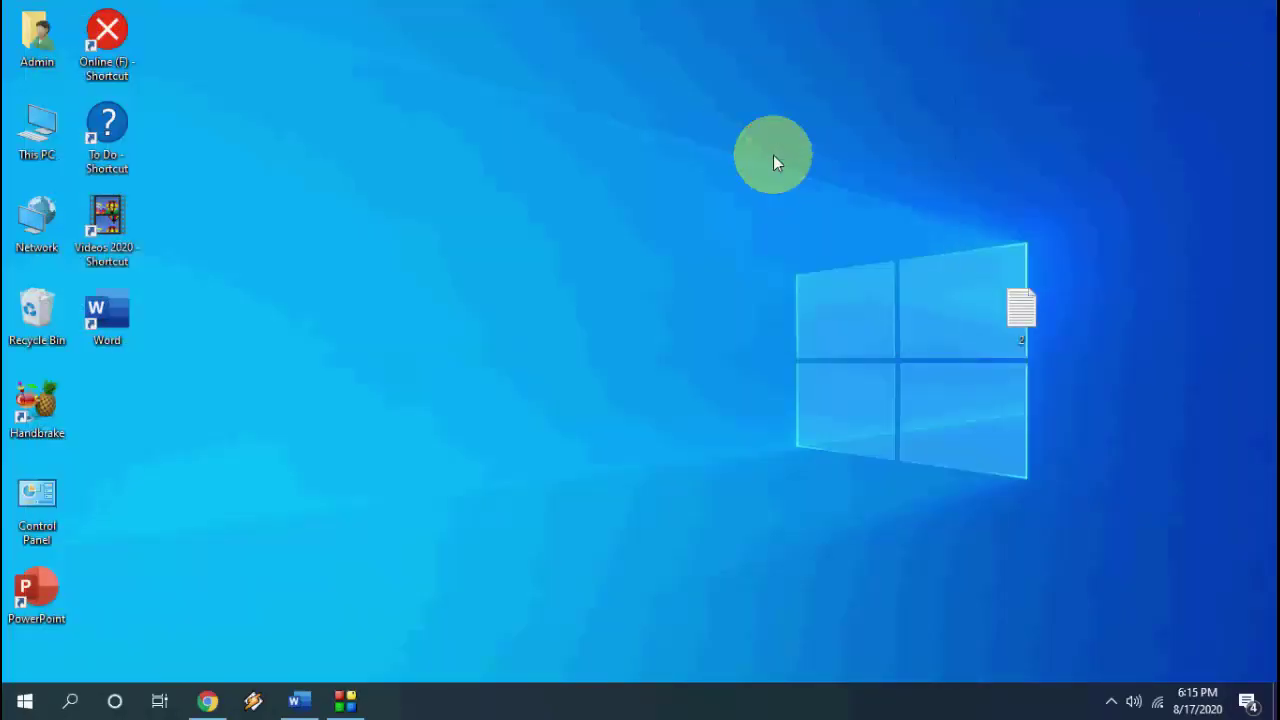